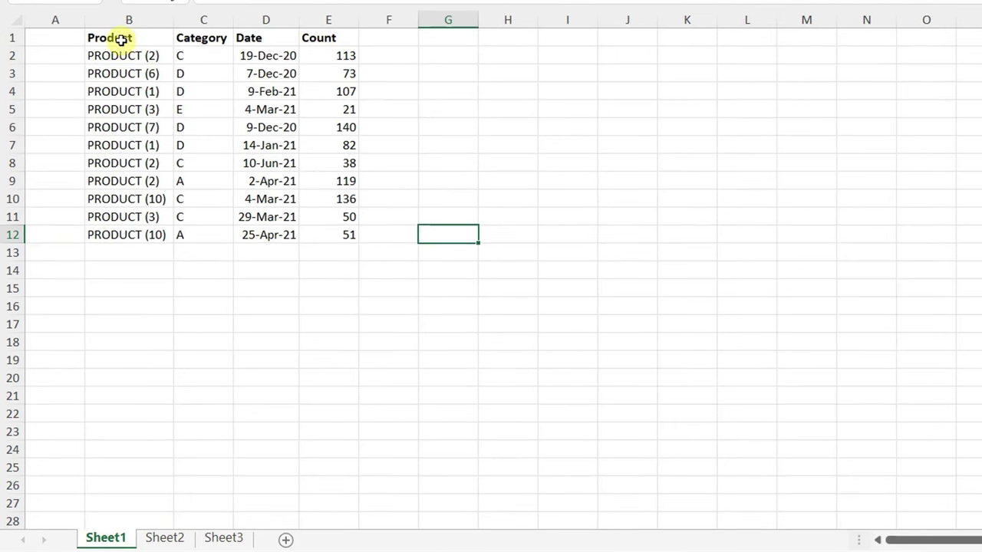
# Step: Review the differently structured tables on Sheet2 and Sheet3, back at the Count header
pyautogui.click(161, 537)
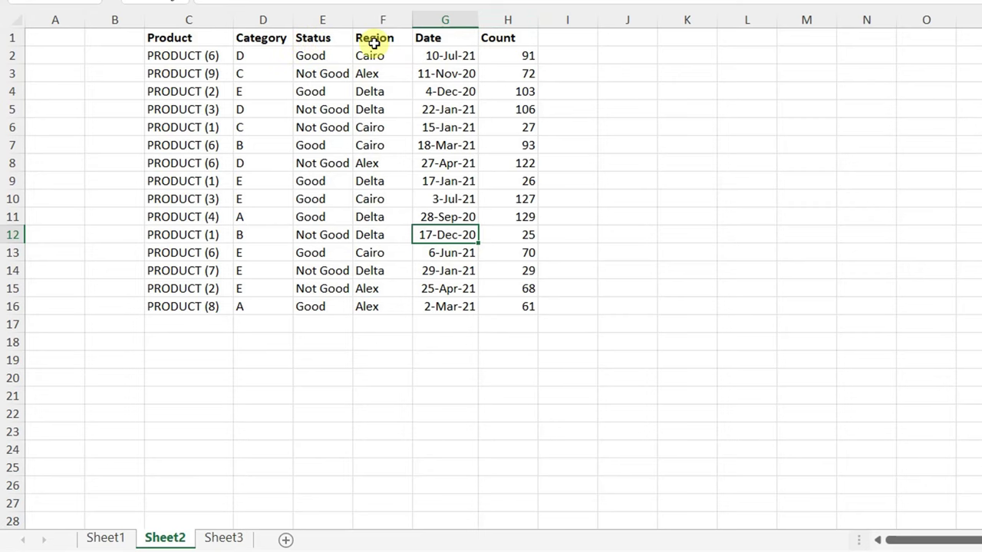
pyautogui.click(224, 539)
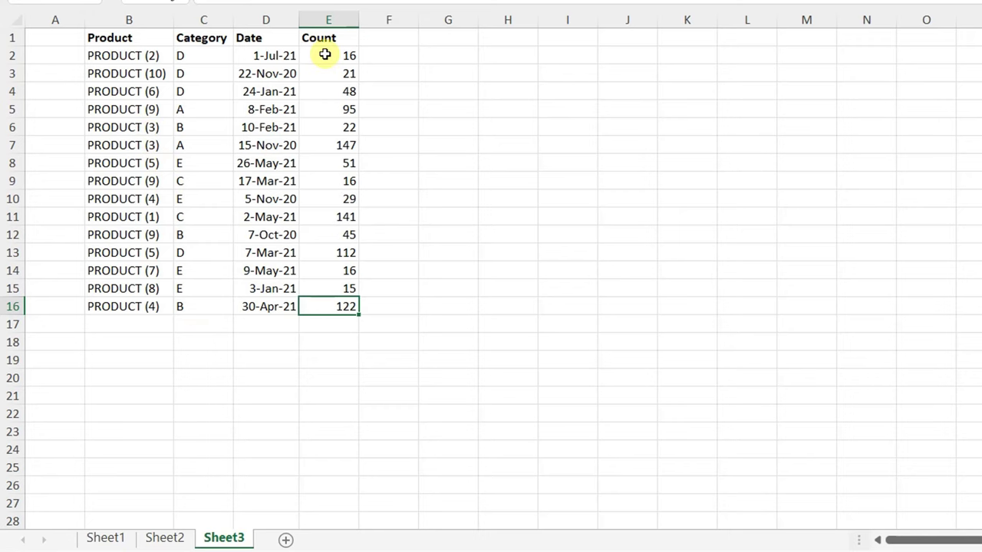
pyautogui.hotkey('ctrl', 'Up')
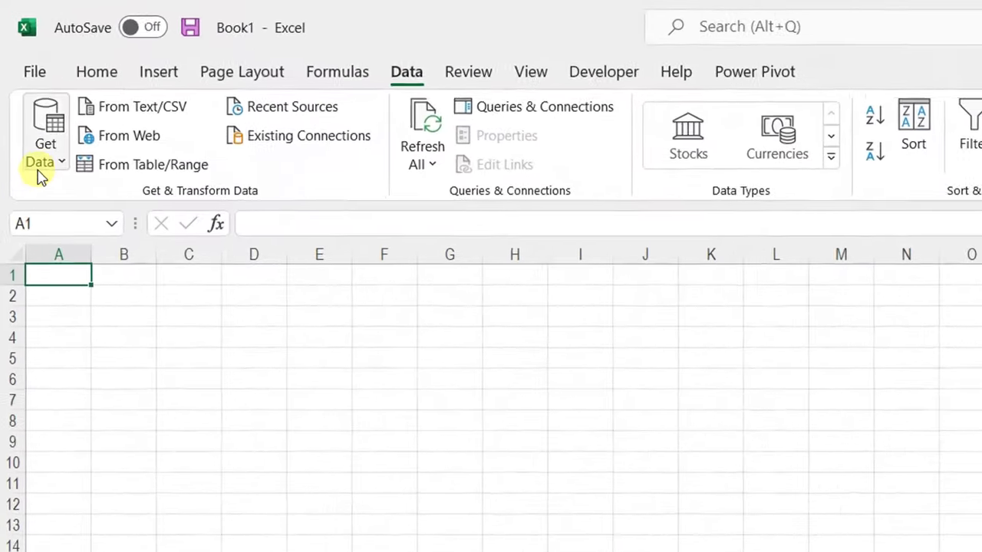
# Step: Import Different_Column_Tables.xlsx and select its file node holding Sheet1–Sheet3 in Navigator
pyautogui.click(21, 92)
pyautogui.moveTo(161, 227)
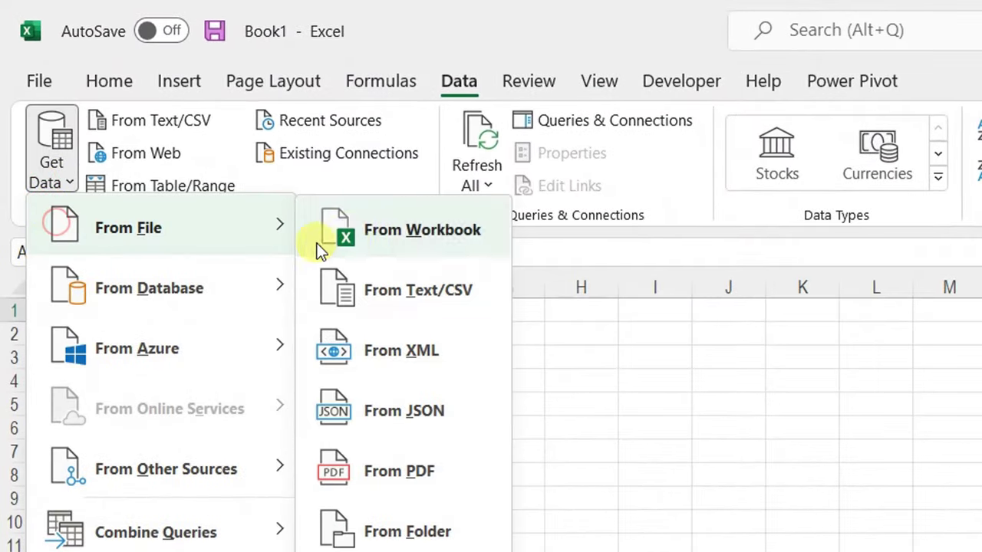
pyautogui.click(350, 237)
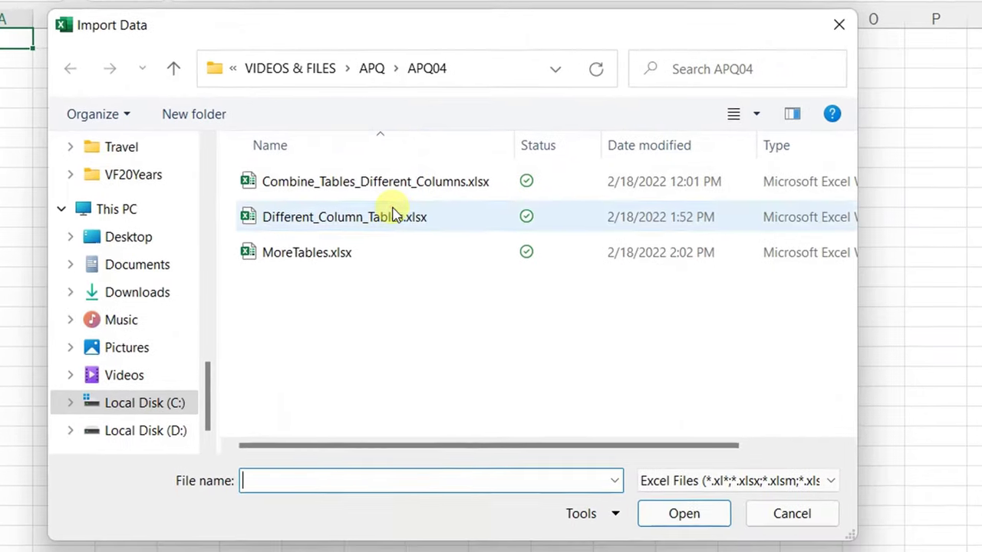
pyautogui.click(392, 214)
pyautogui.click(679, 513)
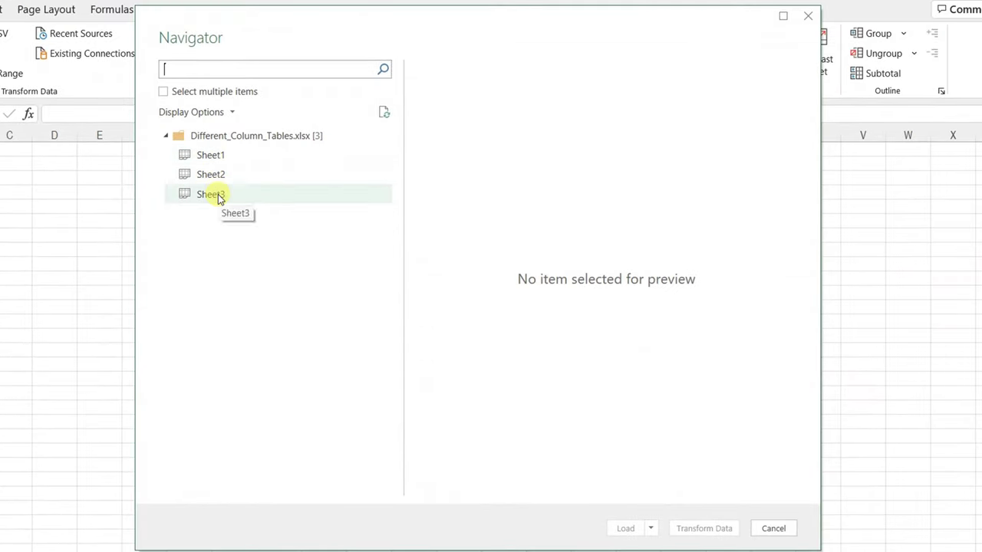
pyautogui.click(210, 155)
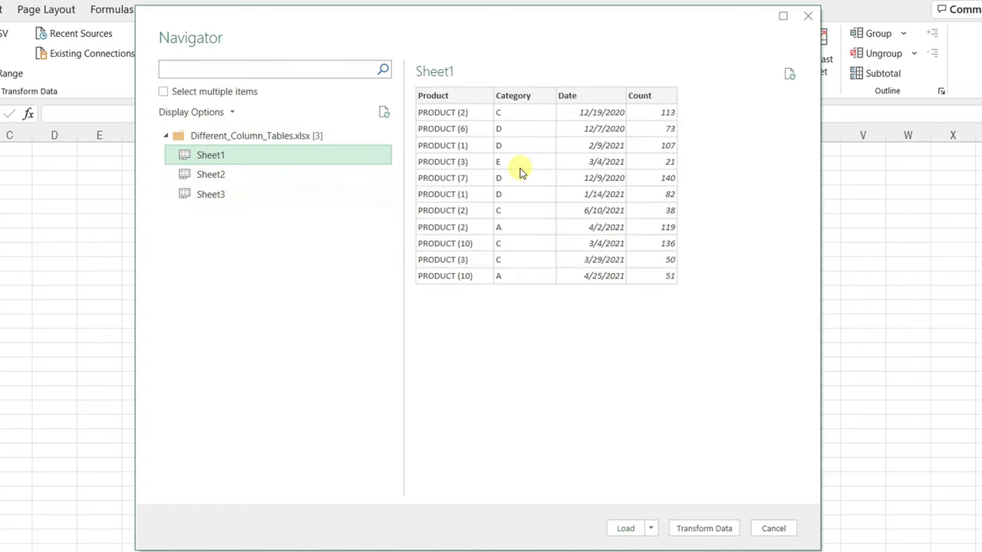
pyautogui.click(261, 142)
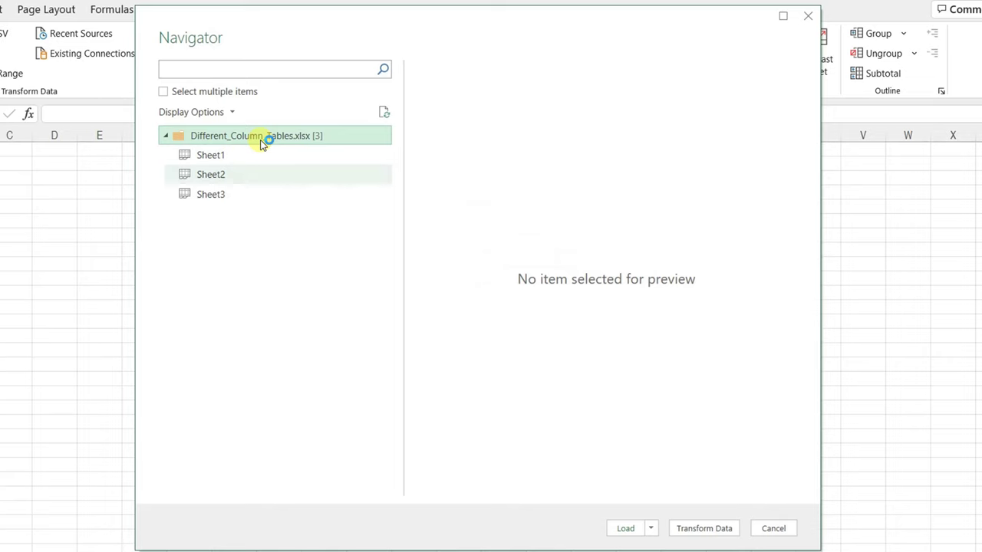
# Step: Load the sheet list into Power Query Editor and rename the query to Different_Column
pyautogui.click(704, 527)
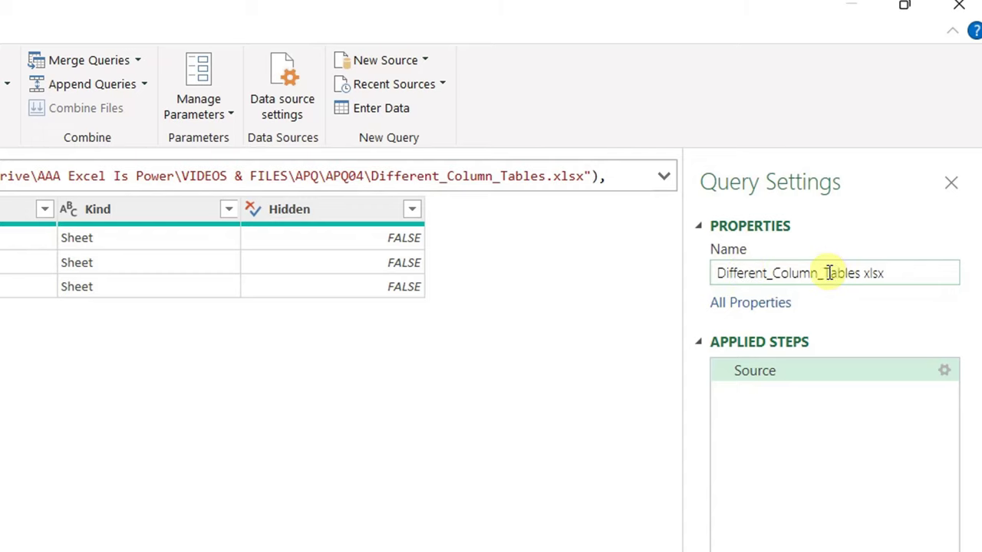
pyautogui.moveTo(826, 273); pyautogui.dragTo(941, 266)
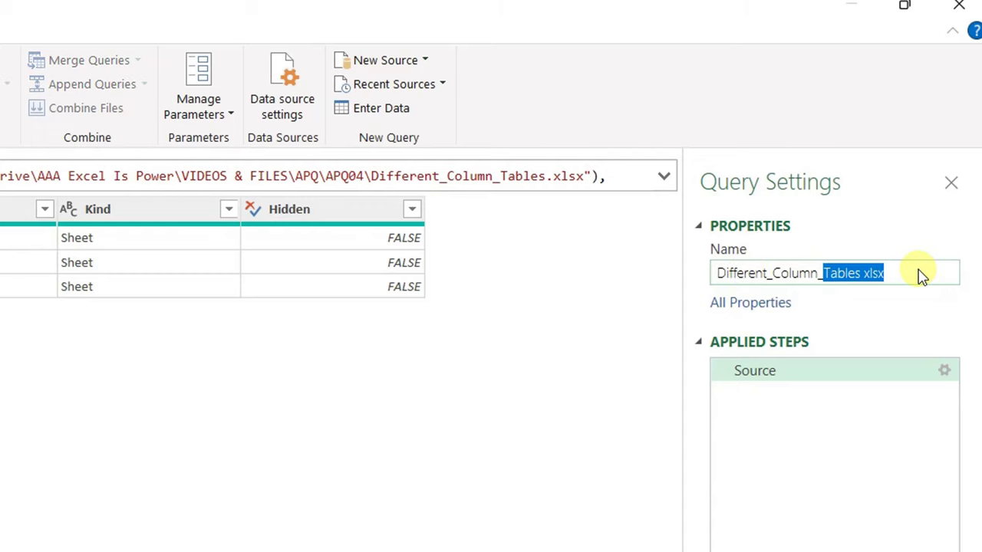
pyautogui.press('BackSpace')
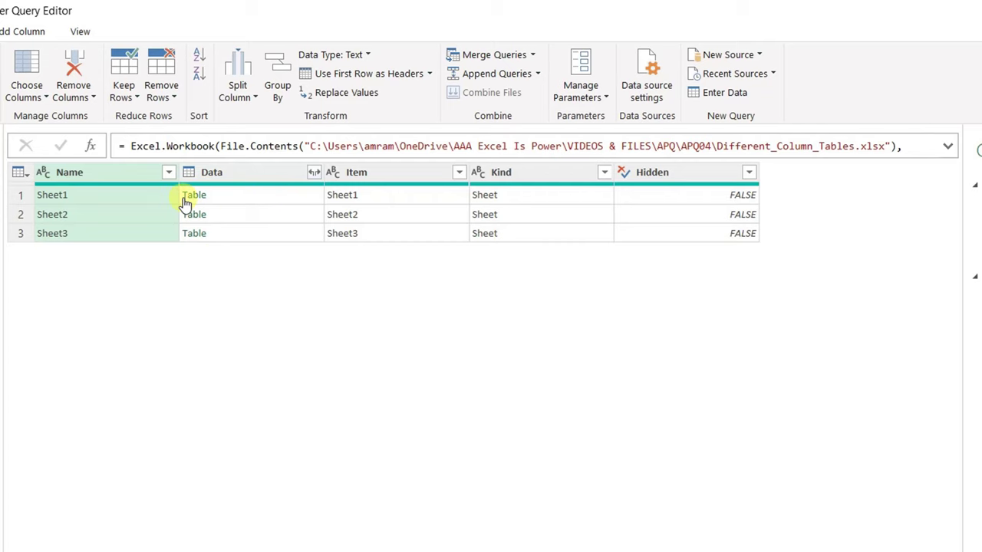
# Step: Preview Sheet1's table with its Column1–Column4 headers and expand the full Source formula
pyautogui.click(292, 197)
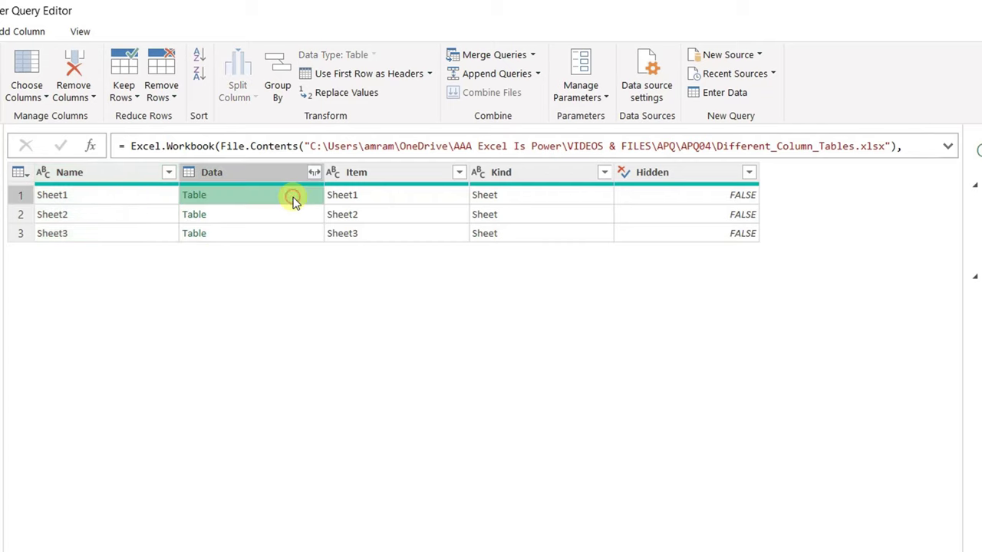
pyautogui.moveTo(344, 468); pyautogui.dragTo(342, 324)
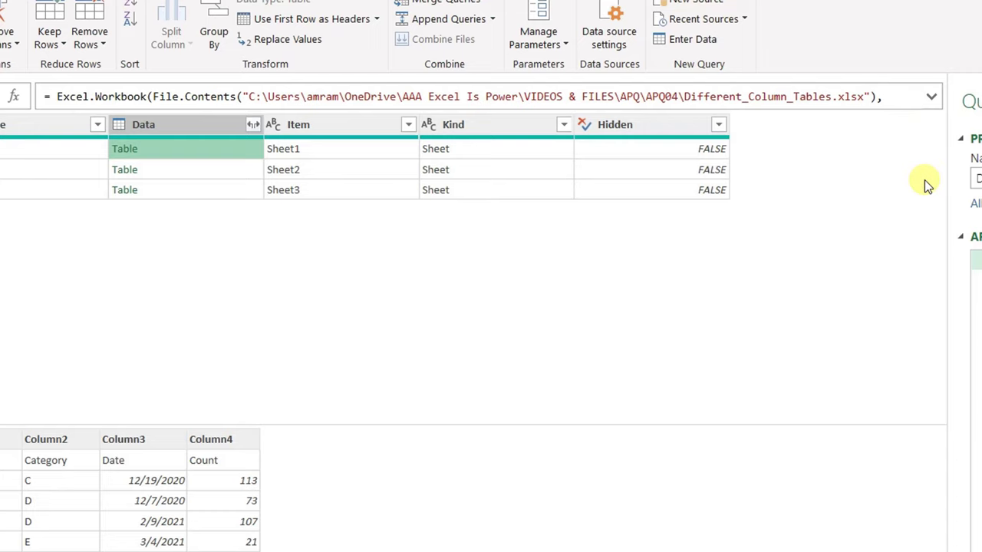
pyautogui.click(931, 99)
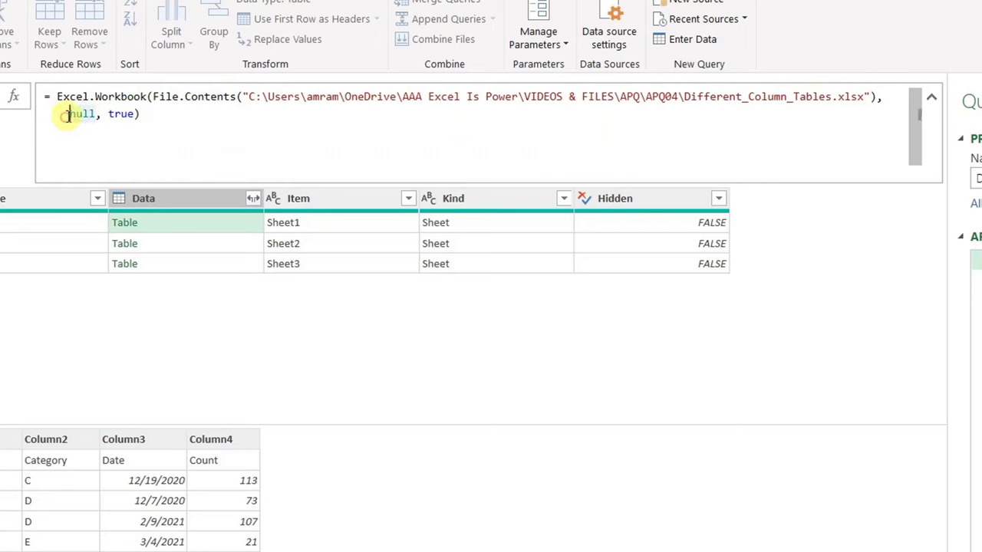
# Step: Change the Source formula's null argument to true and check each sheet's table now has proper headers
pyautogui.doubleClick(80, 113)
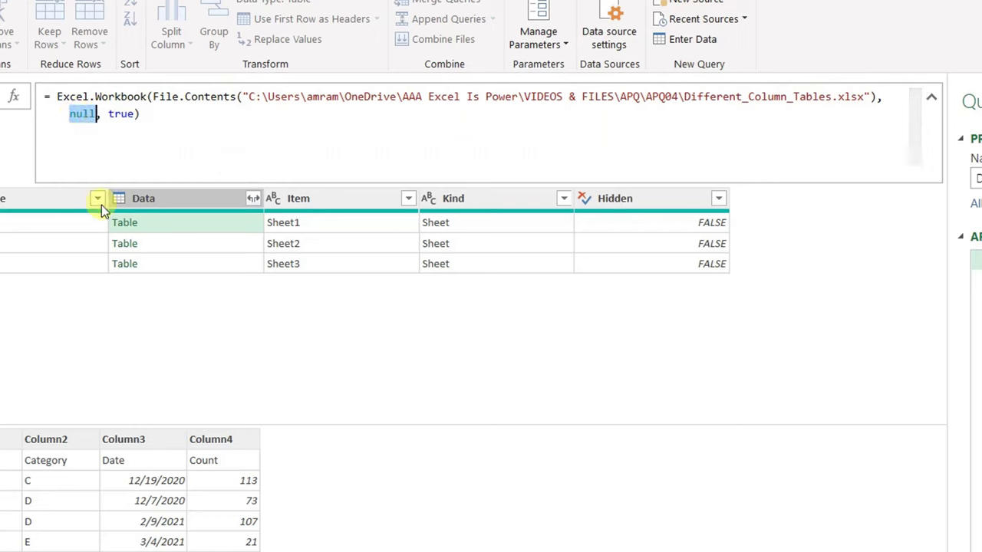
pyautogui.press('BackSpace')
pyautogui.write('true')
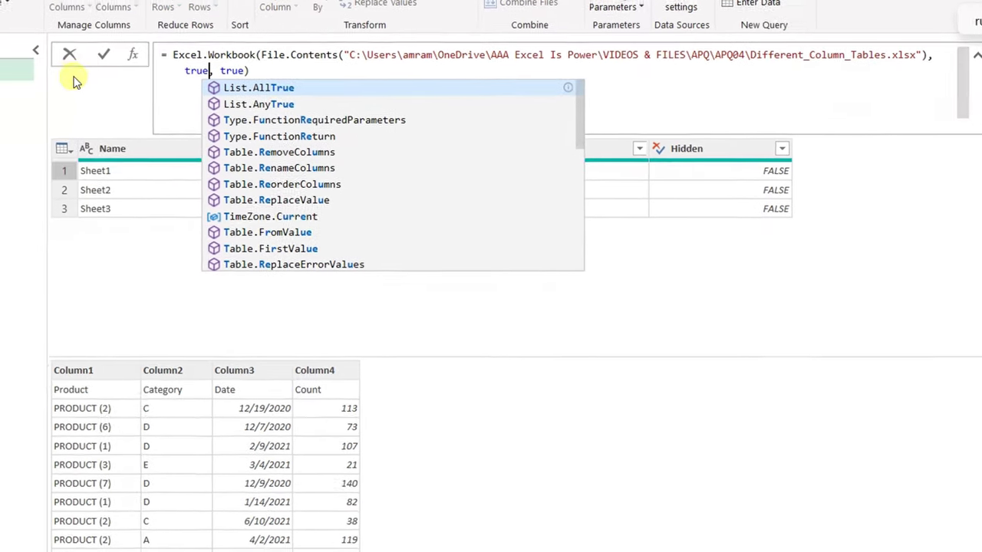
pyautogui.click(103, 53)
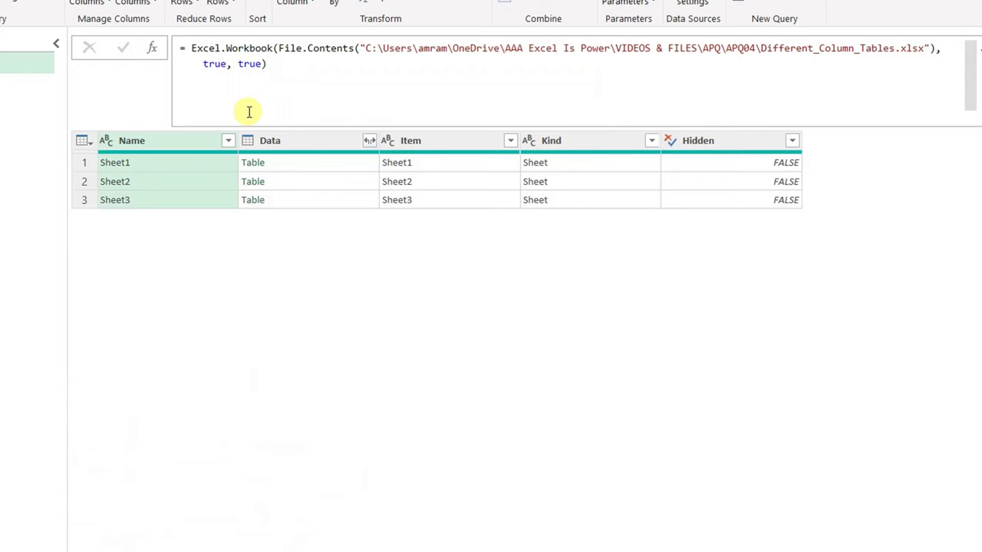
pyautogui.click(321, 169)
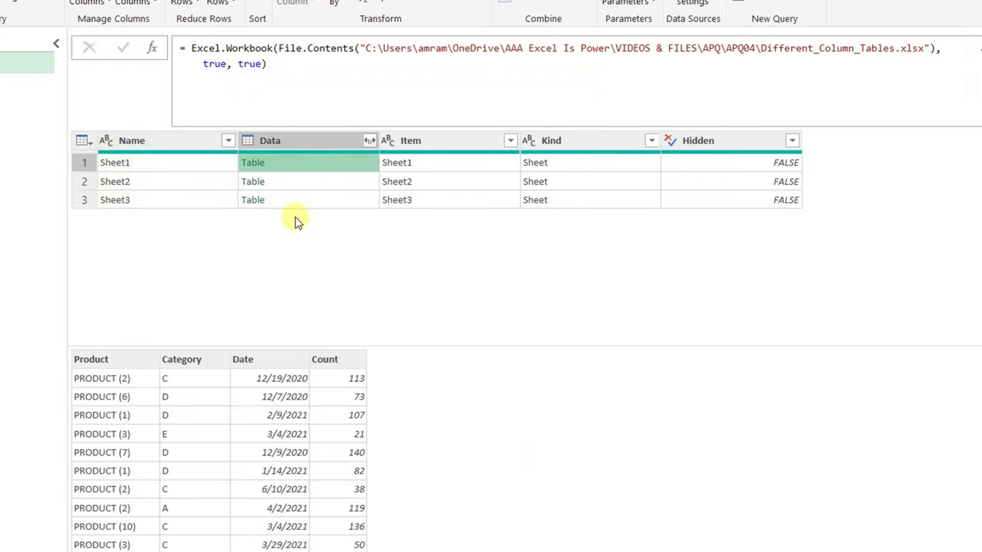
pyautogui.click(303, 181)
pyautogui.click(315, 200)
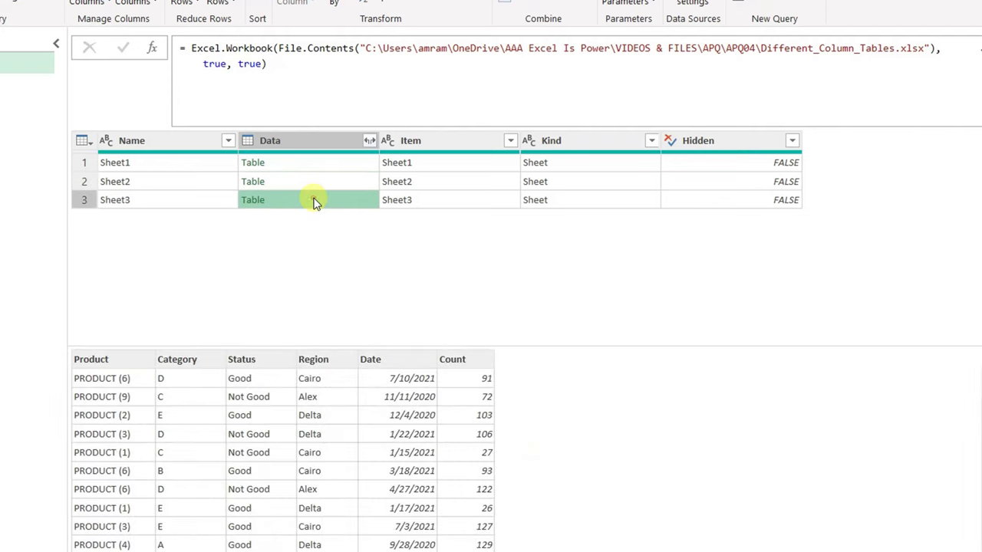
pyautogui.click(318, 161)
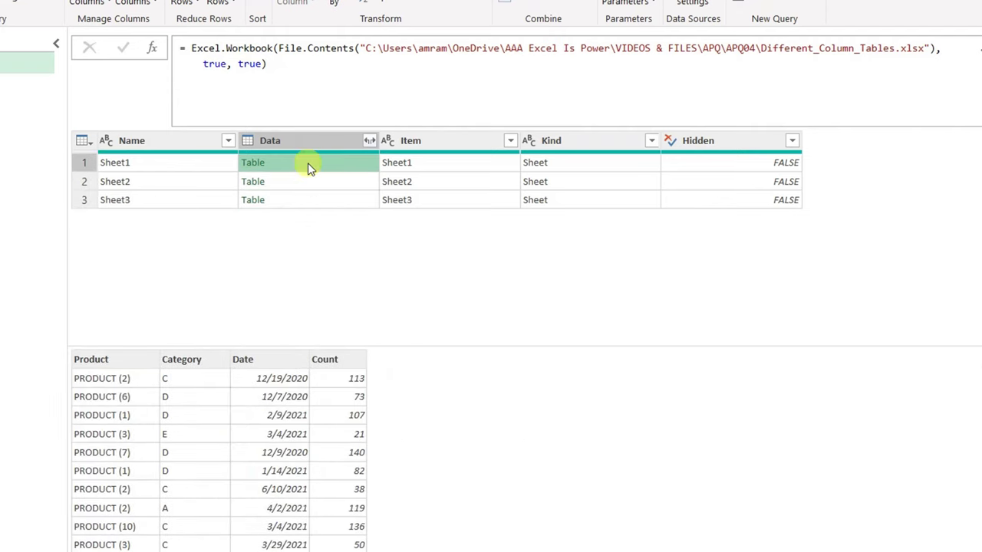
# Step: Keep only the Data column with Remove Other Columns and collapse the formula bar
pyautogui.click(300, 142)
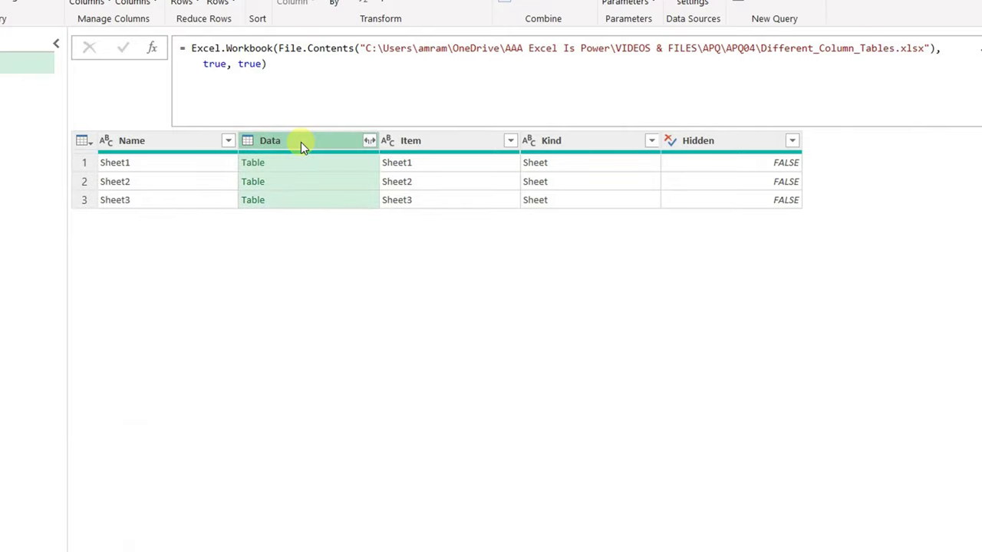
pyautogui.rightClick(301, 142)
pyautogui.click(356, 194)
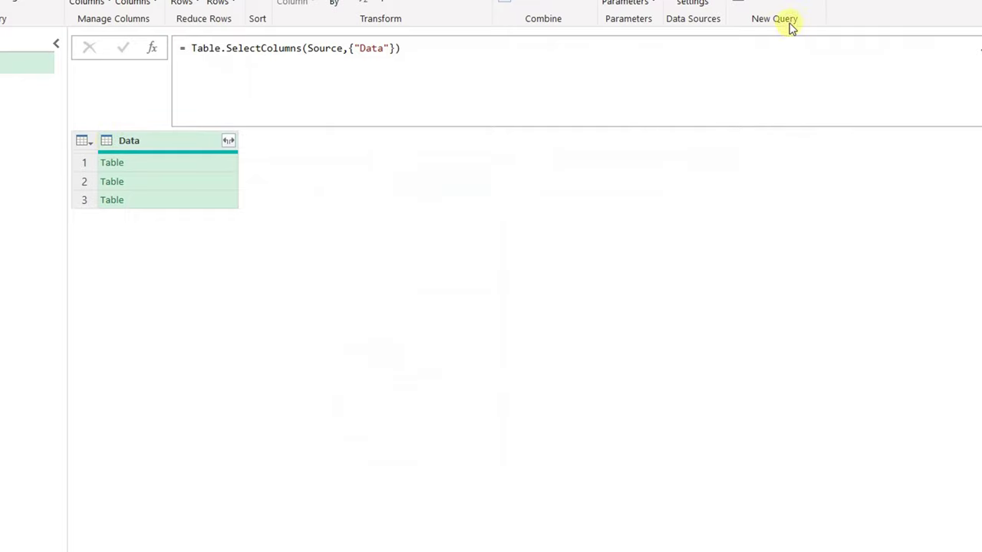
pyautogui.click(980, 51)
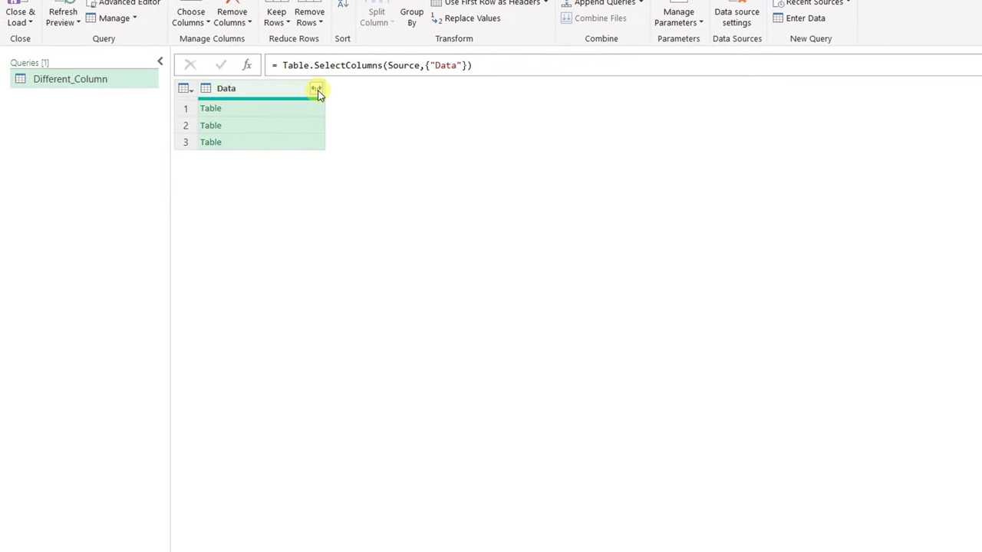
# Step: Expand Data into Product, Category, Date, Count, Status and Region without the column-name prefix
pyautogui.click(316, 89)
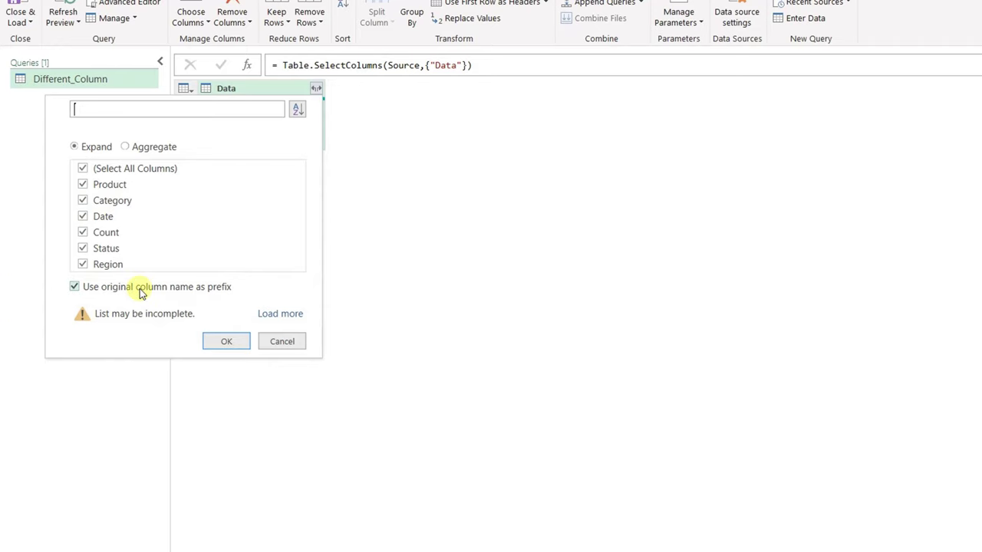
pyautogui.click(75, 288)
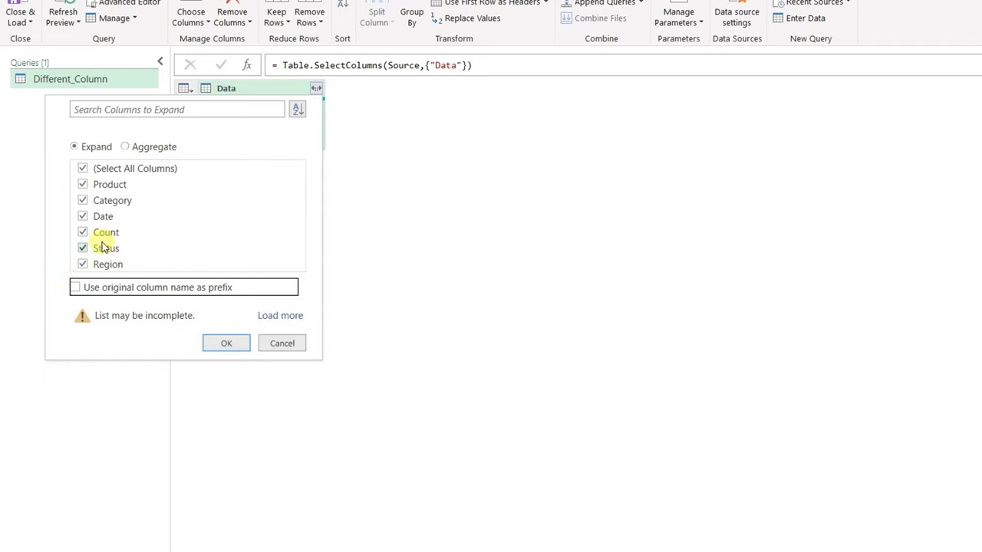
pyautogui.click(226, 343)
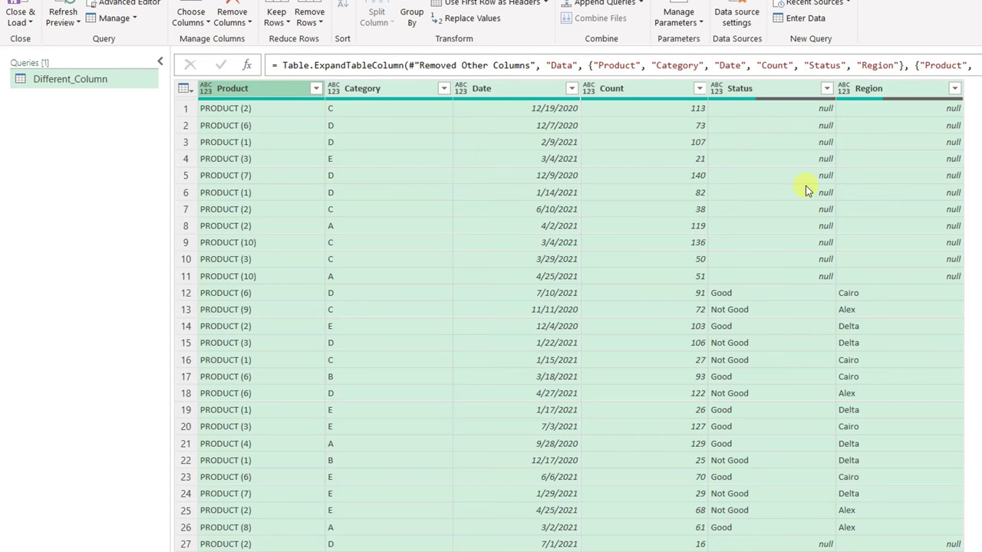
pyautogui.scroll(-2, 848, 201)
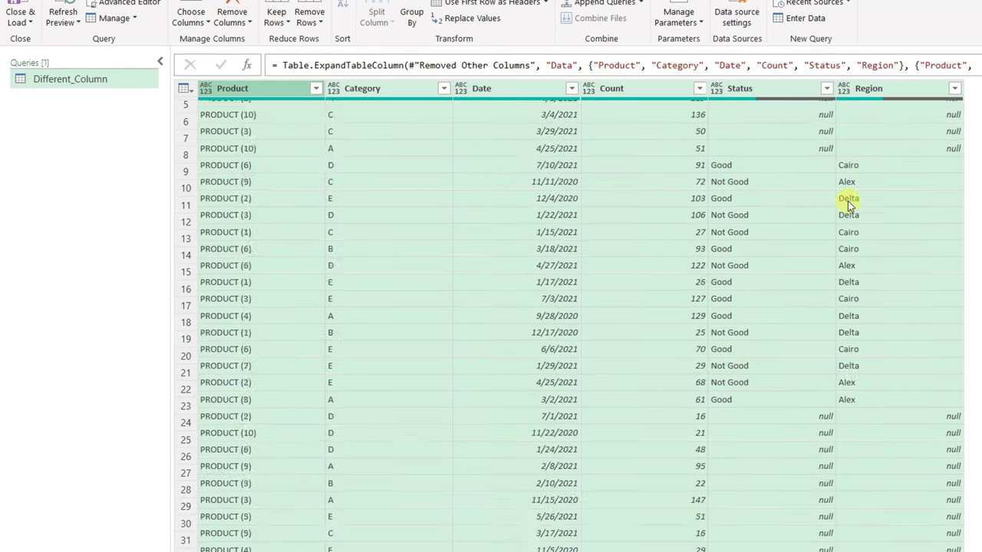
pyautogui.scroll(-2, 848, 201)
pyautogui.scroll(5, 848, 201)
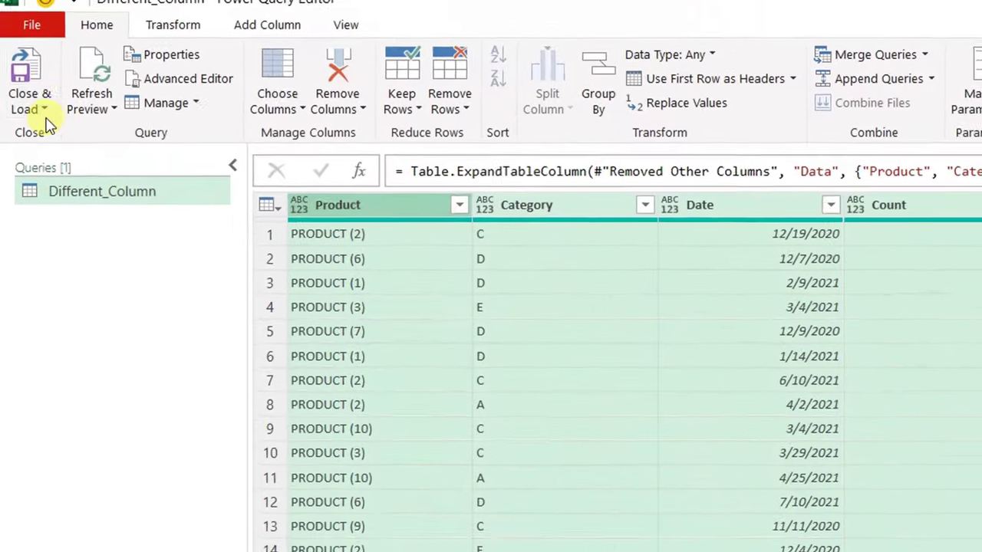
# Step: Load the combined query as a table on the existing worksheet at A1
pyautogui.click(45, 117)
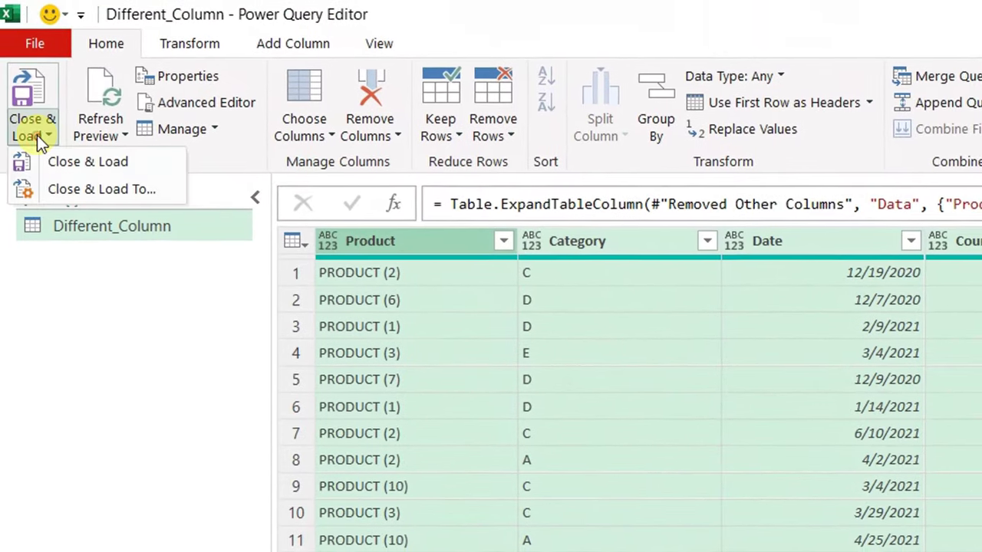
pyautogui.click(45, 189)
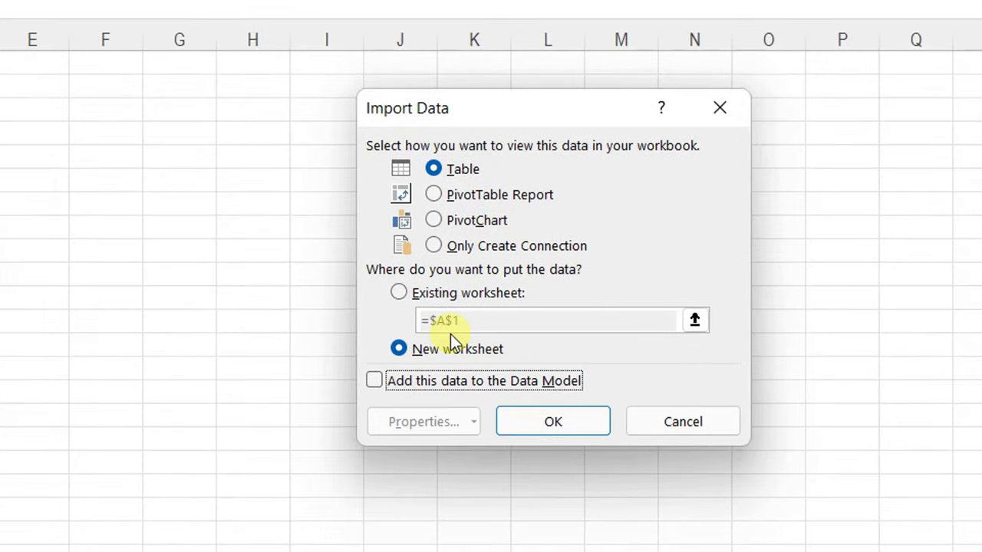
pyautogui.click(421, 295)
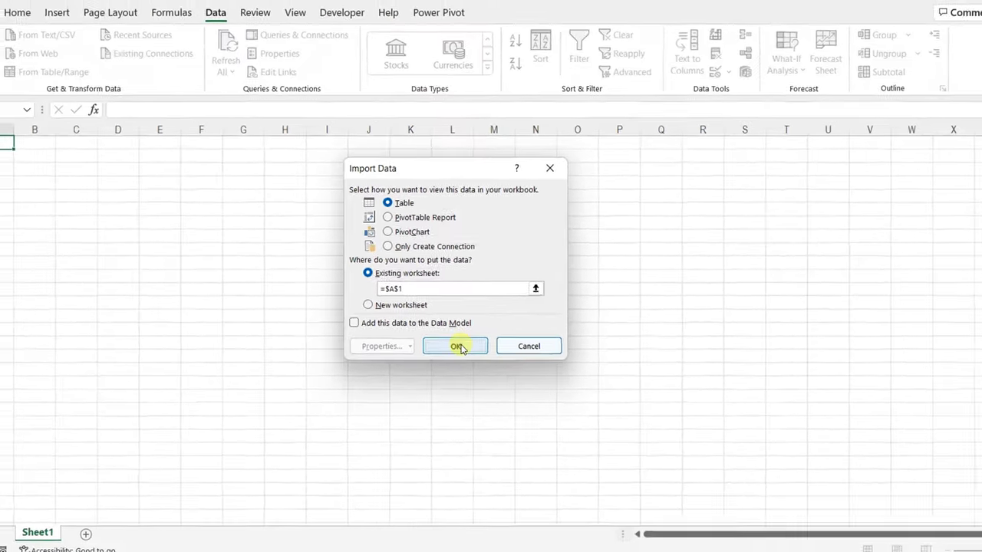
pyautogui.click(488, 372)
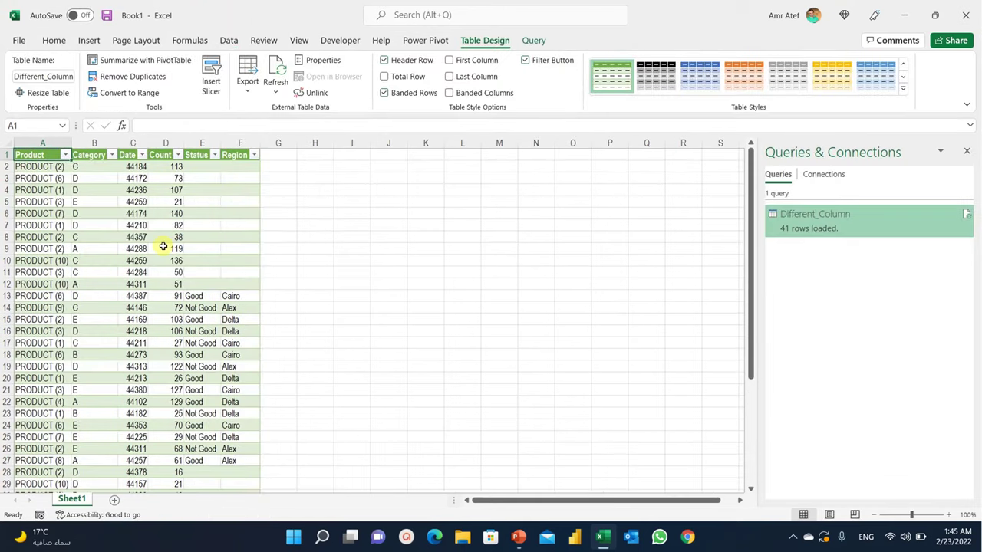
pyautogui.scroll(-4, 164, 246)
pyautogui.click(162, 240)
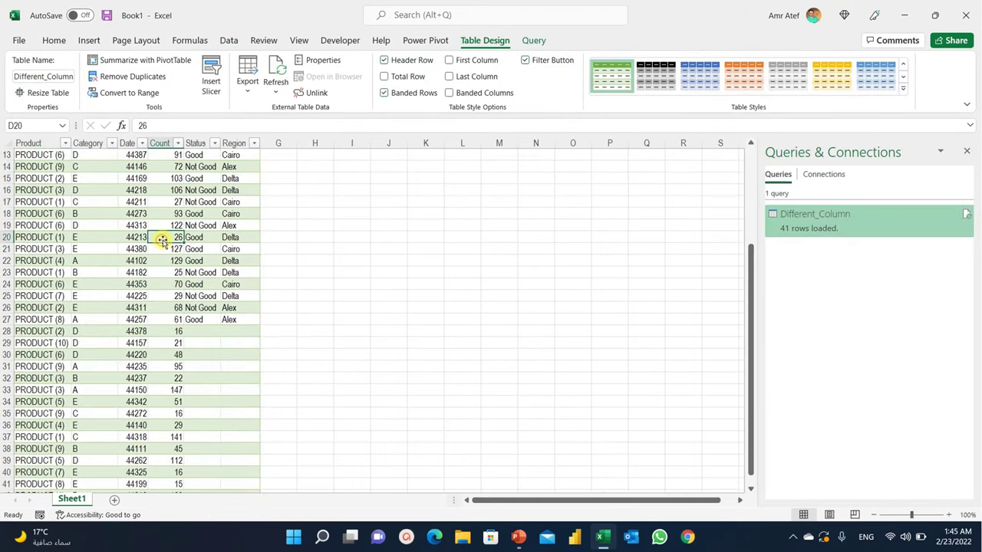
pyautogui.scroll(4, 161, 240)
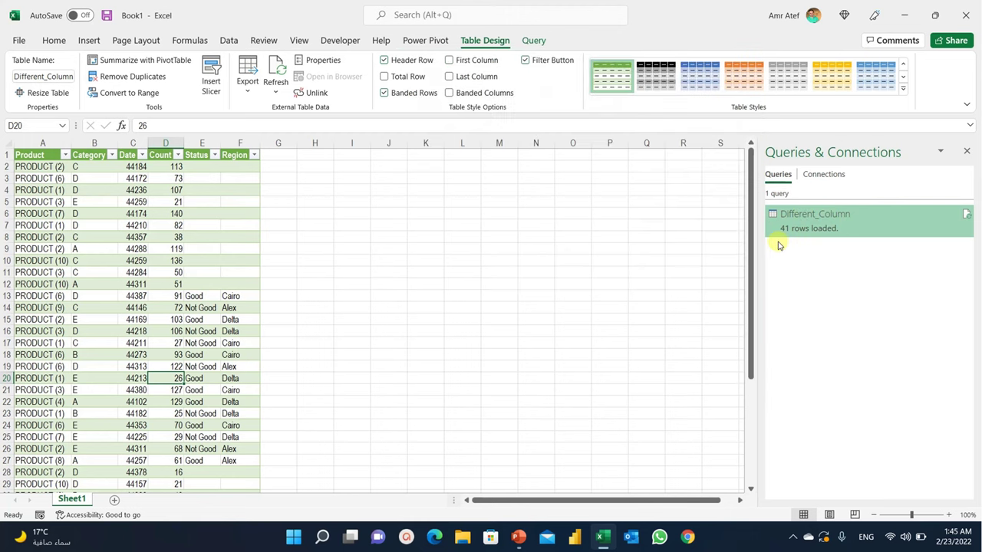
pyautogui.moveTo(844, 221)
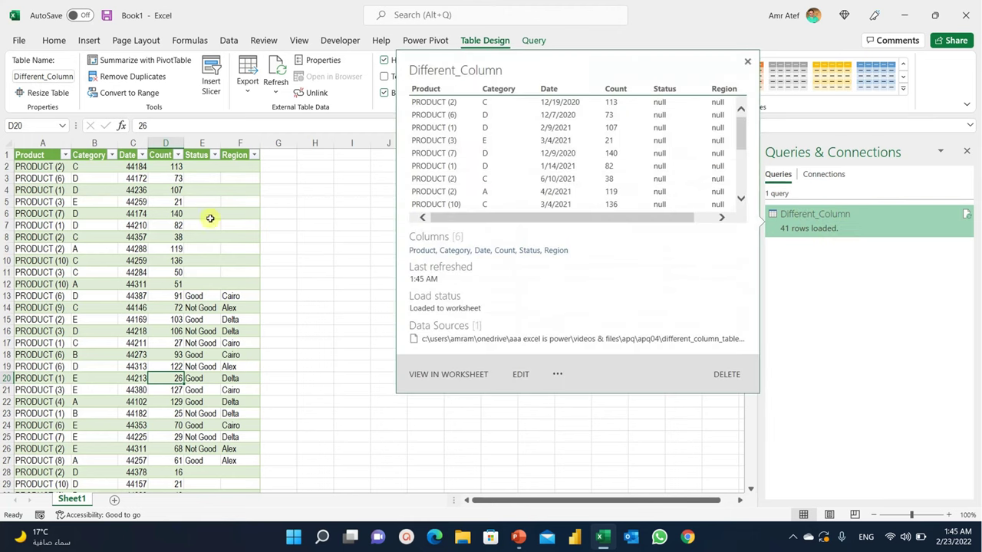
pyautogui.click(164, 212)
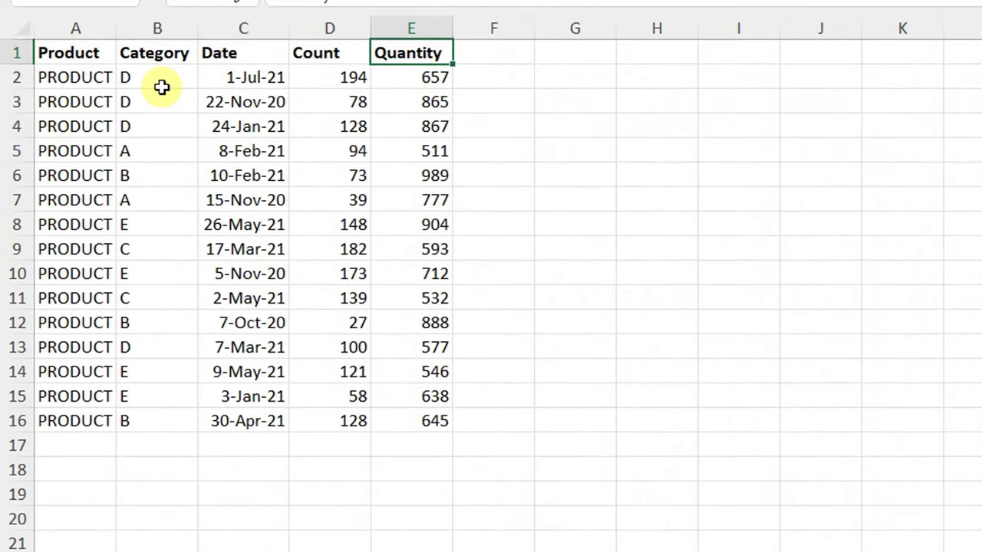
# Step: Copy Sheet4 with its Quantity column to the end of Different_Column_Tables.xlsx
pyautogui.moveTo(410, 61)
pyautogui.mouseDown()
pyautogui.moveTo(427, 88)
pyautogui.moveTo(437, 366)
pyautogui.moveTo(427, 421)
pyautogui.mouseUp()
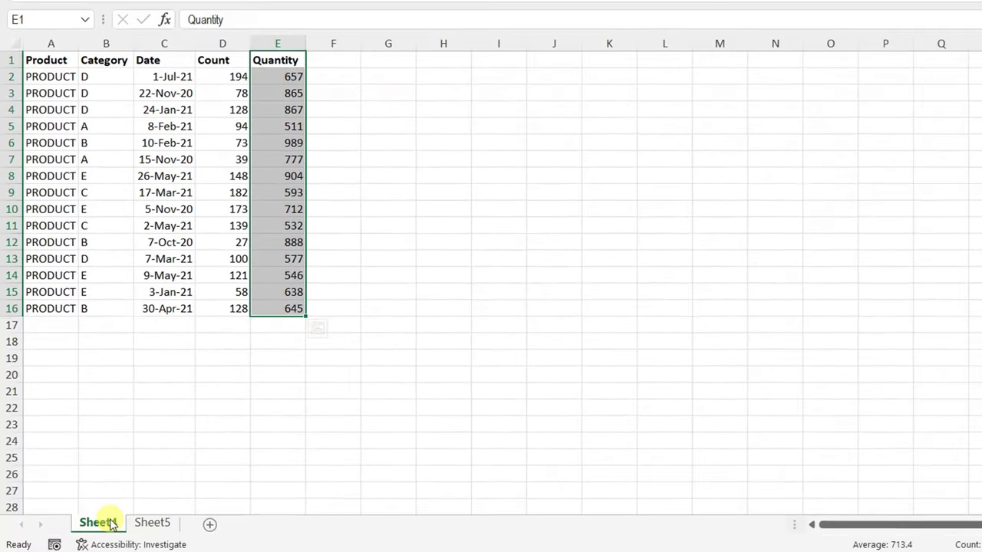
pyautogui.rightClick(106, 513)
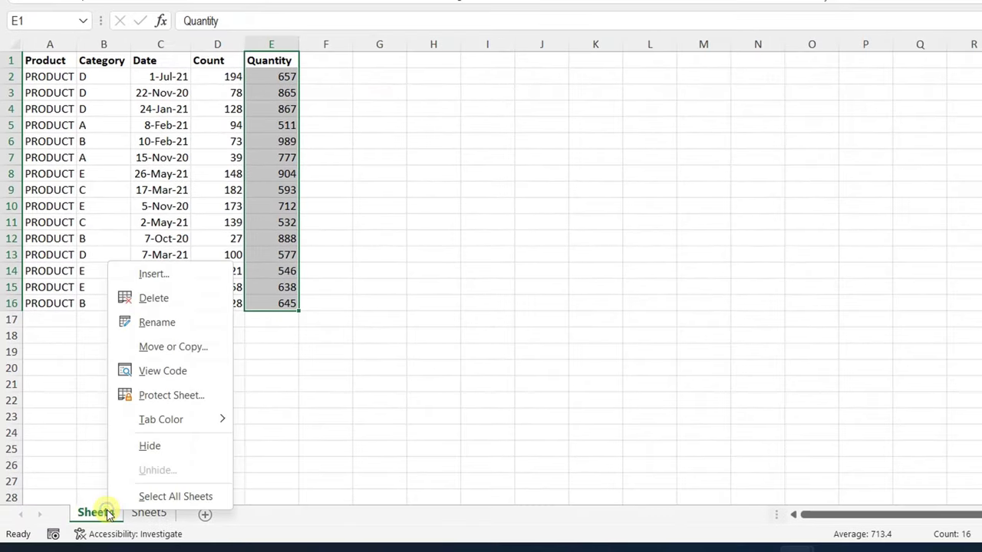
pyautogui.click(184, 347)
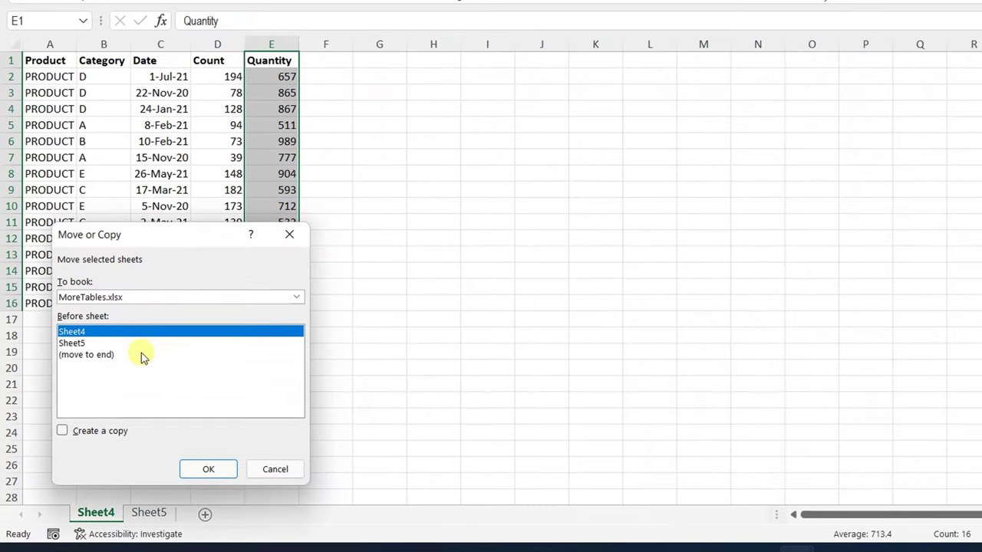
pyautogui.click(62, 430)
pyautogui.click(112, 298)
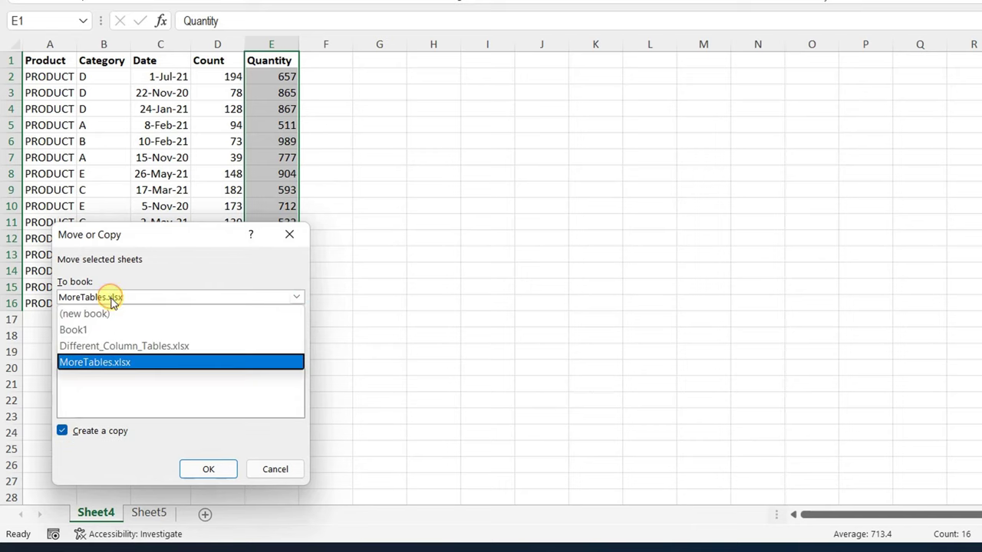
pyautogui.click(103, 346)
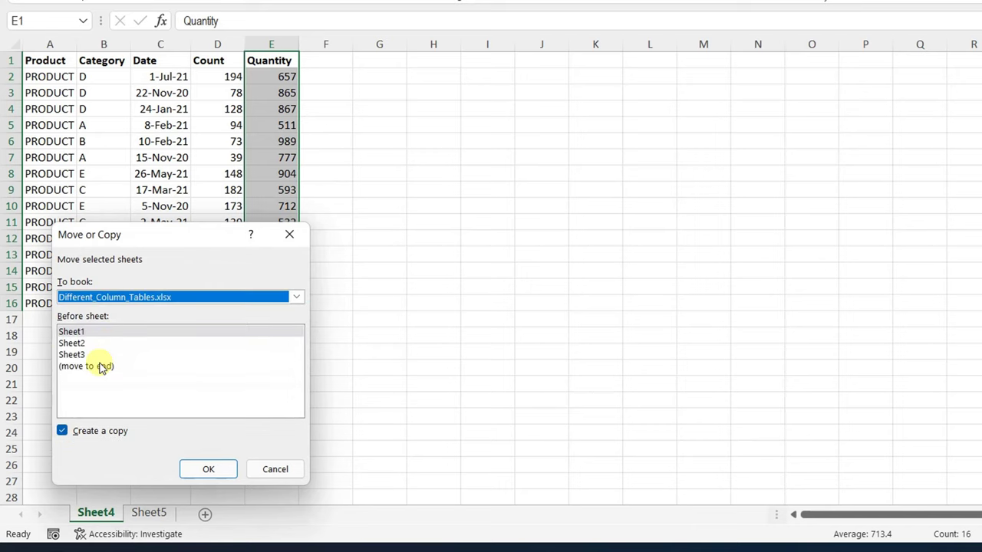
pyautogui.click(103, 367)
pyautogui.click(201, 469)
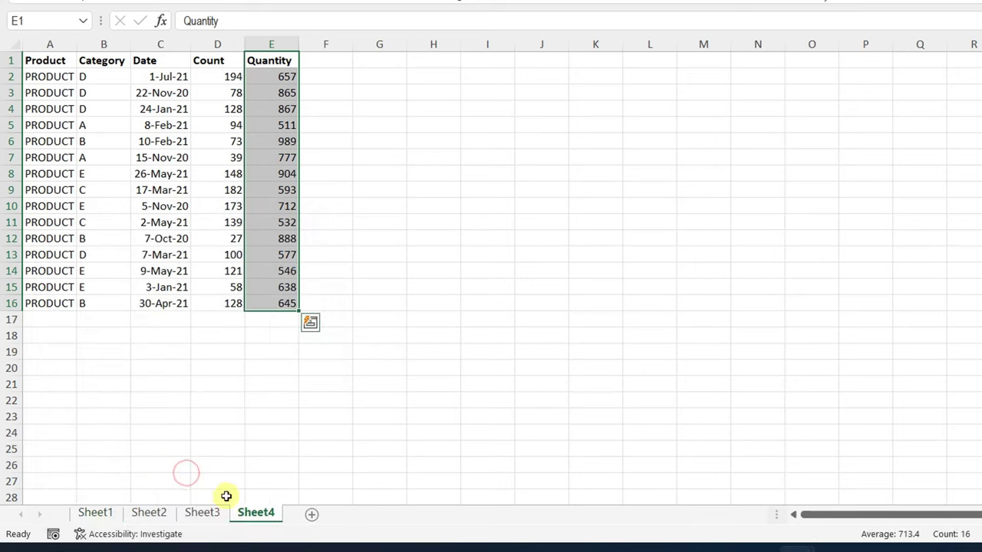
# Step: Select the Quantity column E1:E16 to review its values, then clear the selection
pyautogui.click(206, 299)
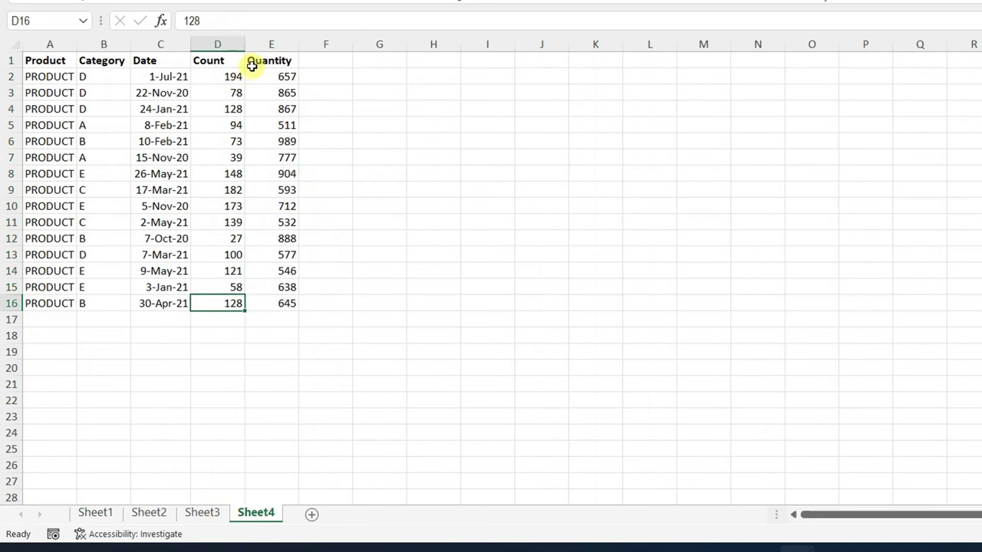
pyautogui.moveTo(251, 66); pyautogui.dragTo(283, 299)
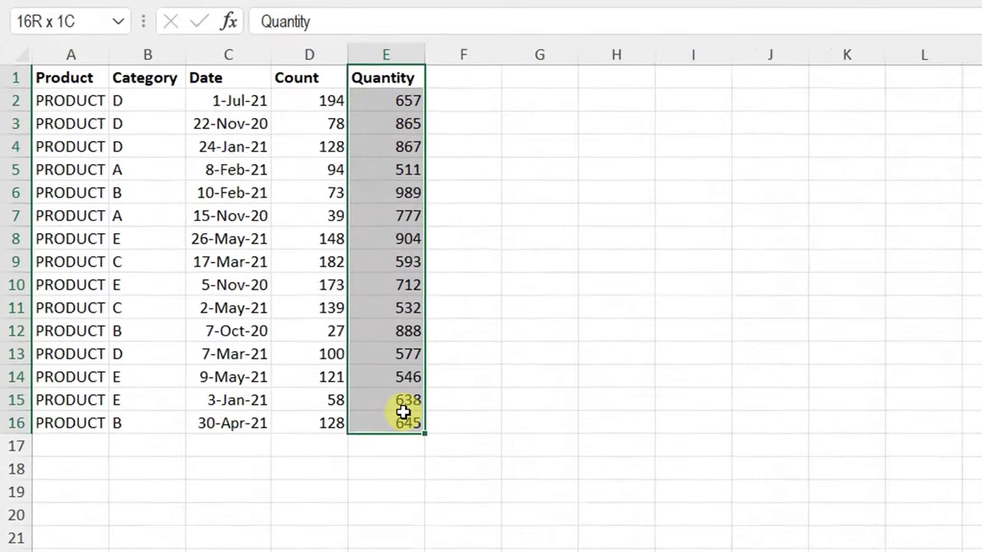
pyautogui.moveTo(404, 412); pyautogui.dragTo(404, 422)
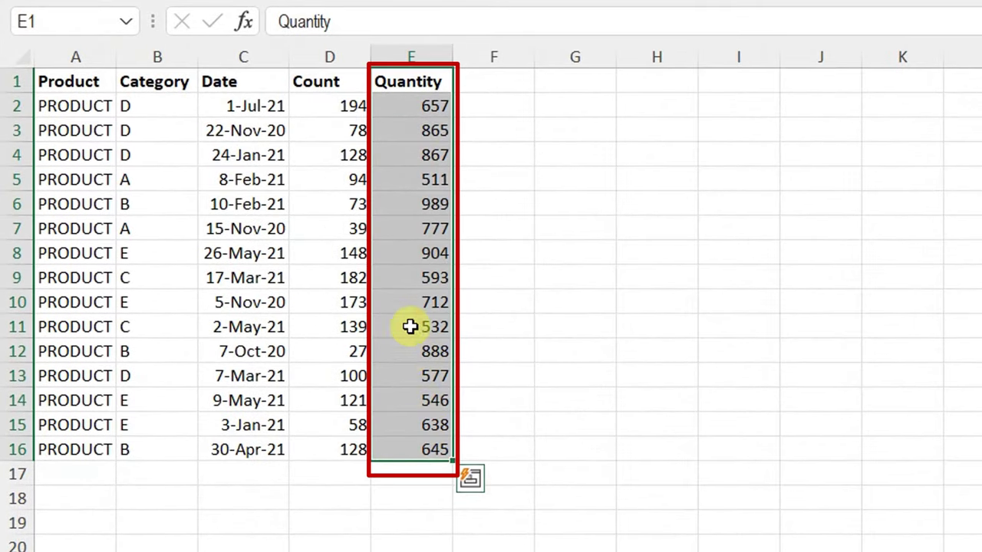
pyautogui.click(390, 206)
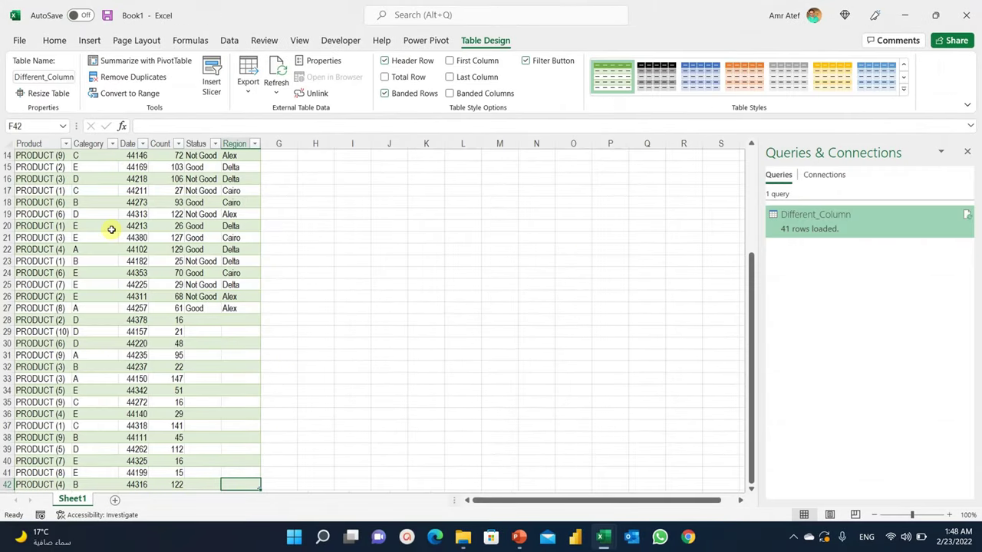
# Step: Refresh the Different_Column table in Book1 and scroll through the added rows, still lacking Quantity
pyautogui.scroll(3, 111, 230)
pyautogui.scroll(2, 113, 228)
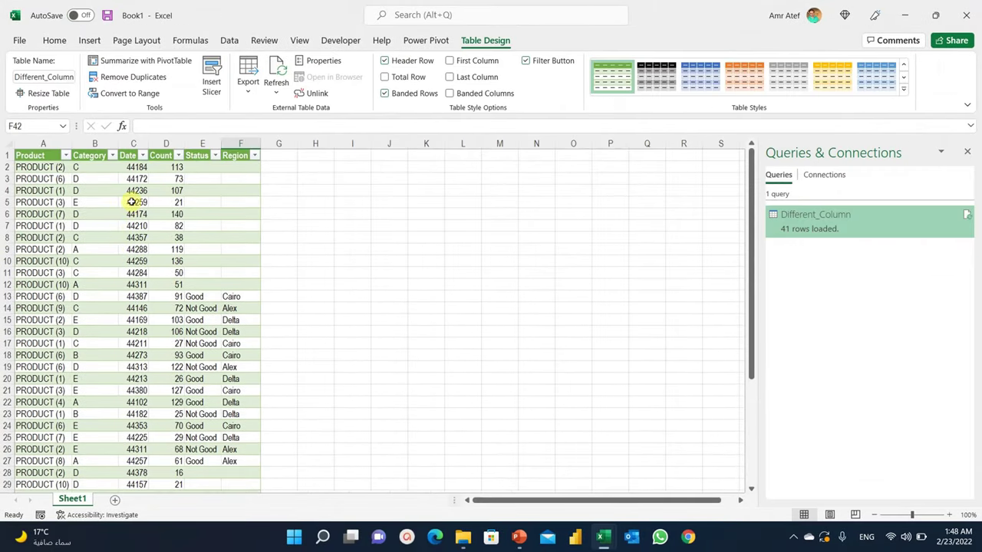
pyautogui.click(132, 202)
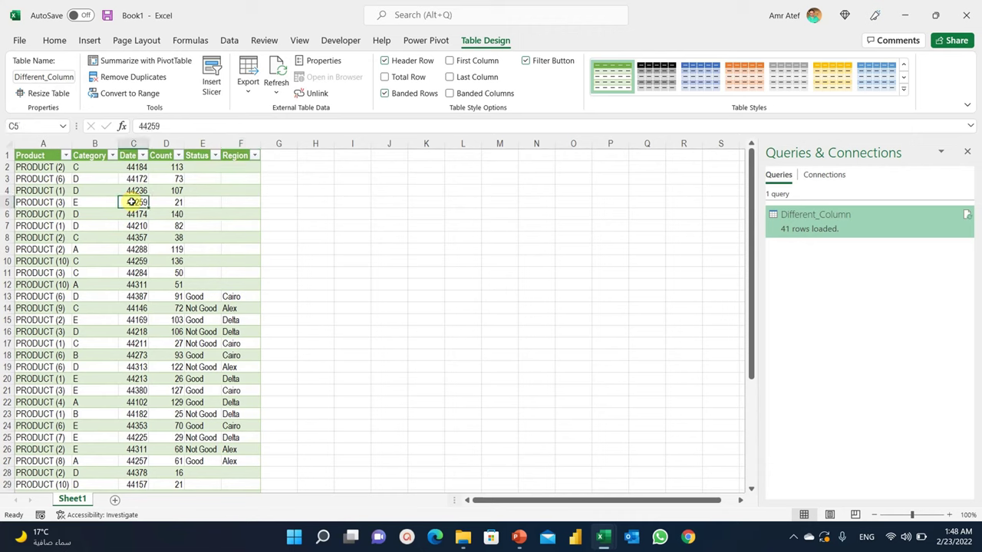
pyautogui.rightClick(132, 202)
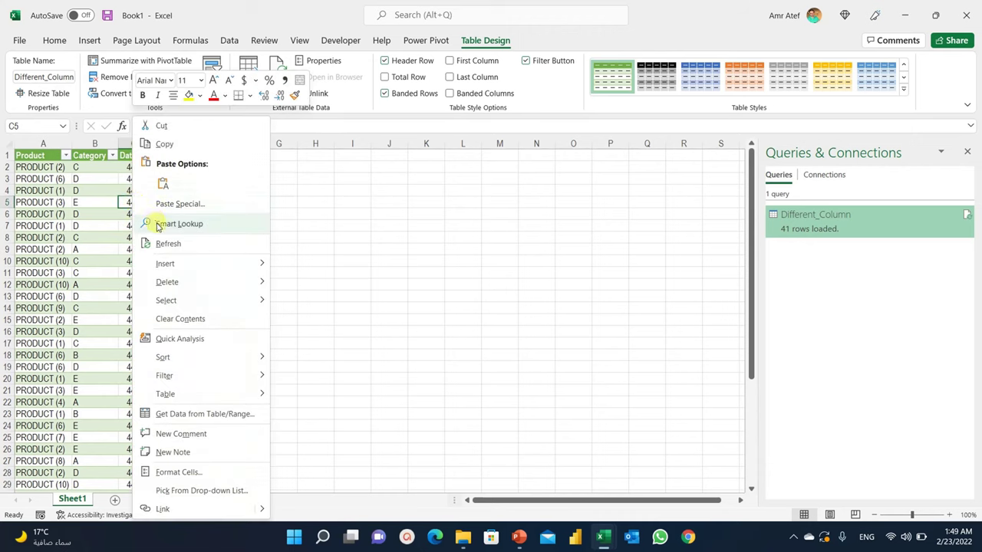
pyautogui.click(169, 244)
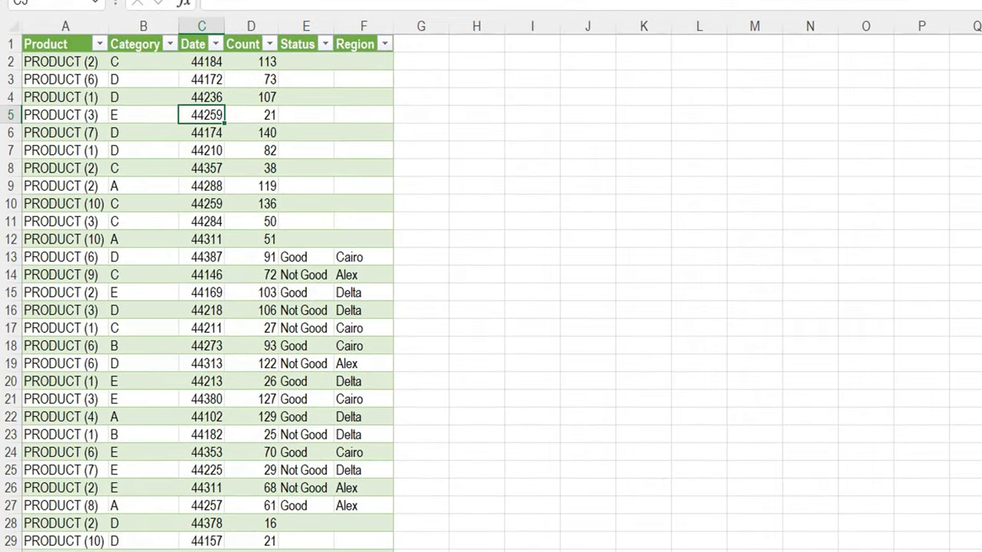
pyautogui.scroll(-3, 258, 246)
pyautogui.scroll(-9, 258, 247)
pyautogui.scroll(3, 258, 247)
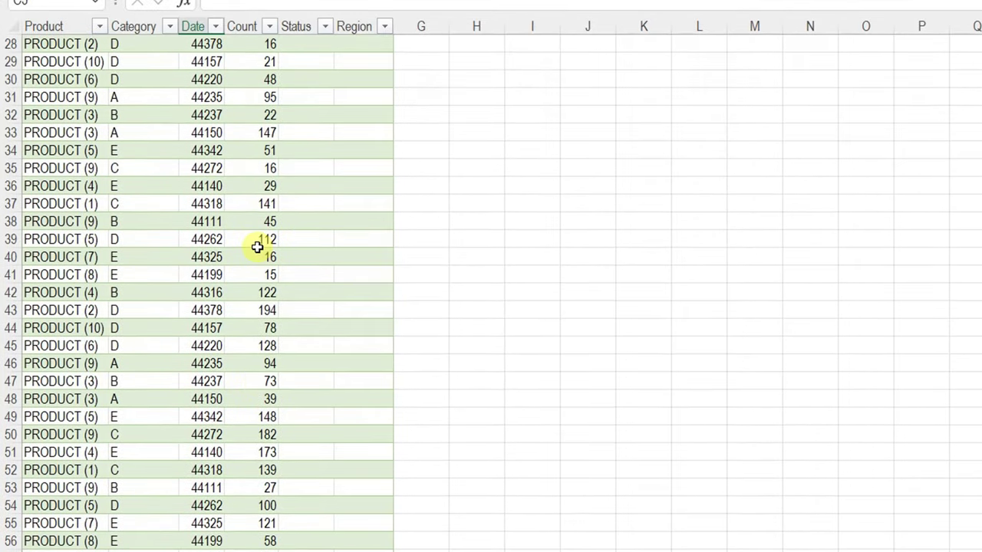
pyautogui.scroll(4, 259, 246)
pyautogui.scroll(5, 258, 247)
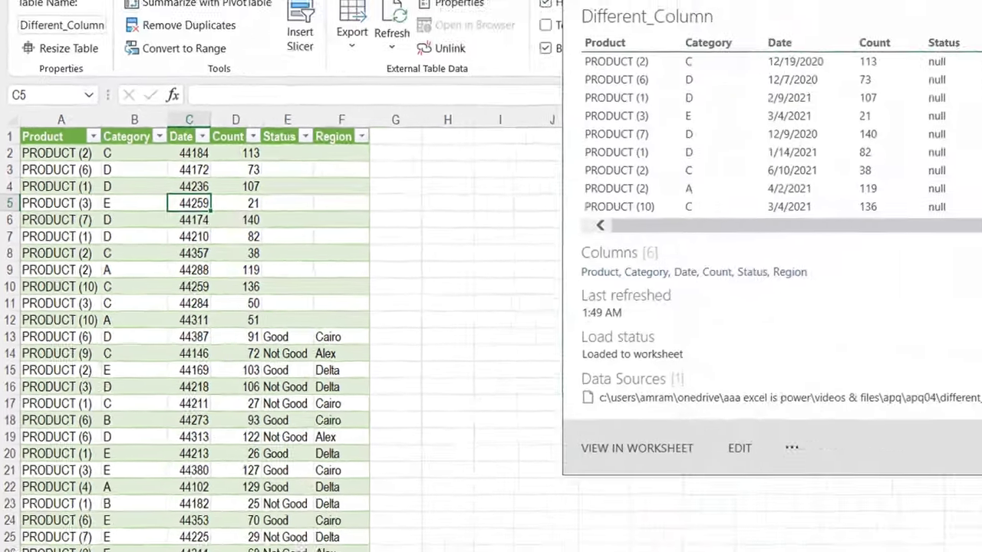
# Step: Reopen Different_Column in the editor, refresh the preview and inspect the new Sheet4 table
pyautogui.doubleClick(877, 224)
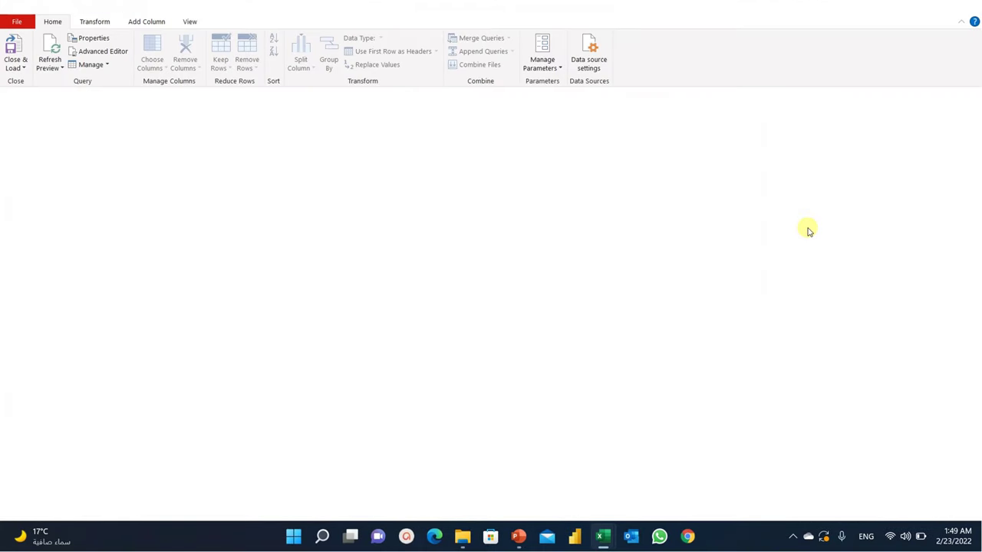
pyautogui.click(851, 213)
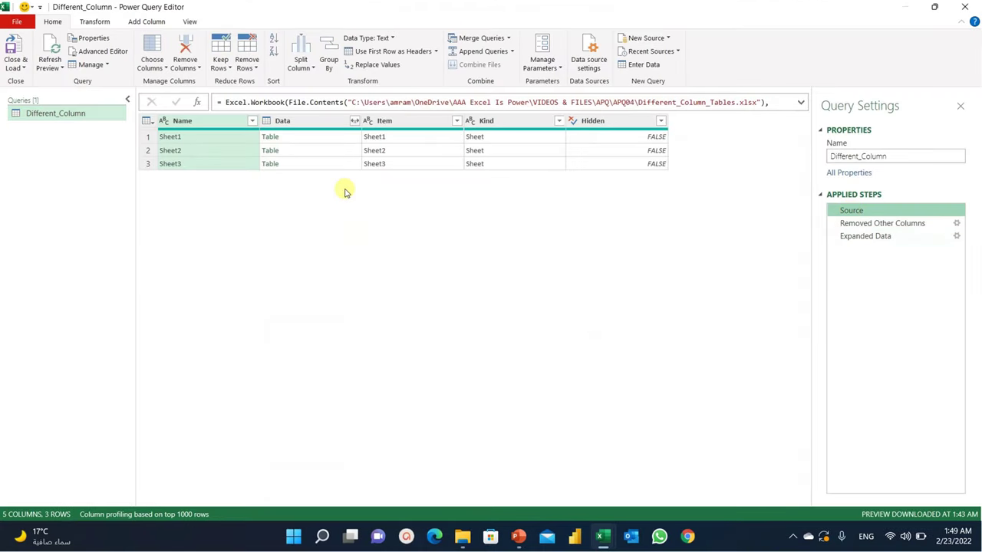
pyautogui.click(49, 50)
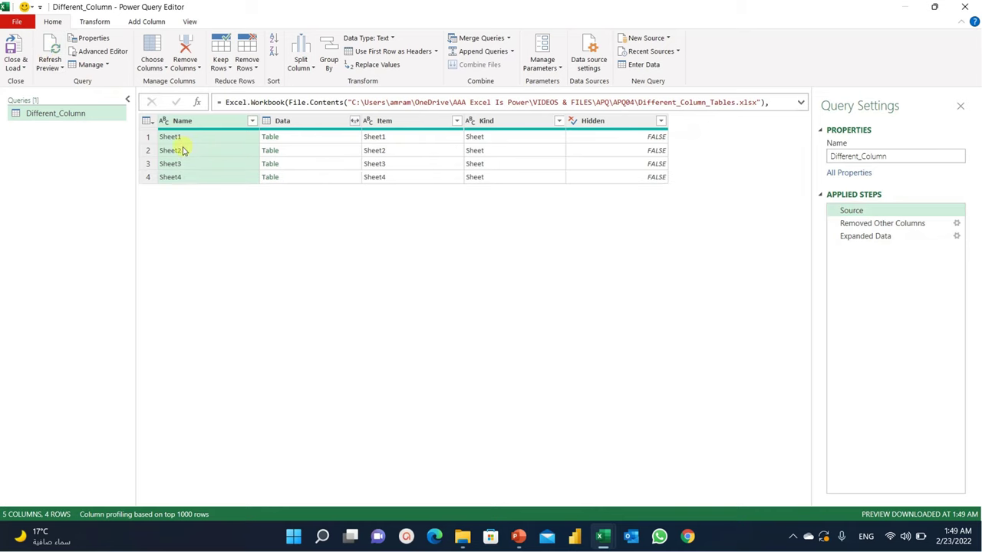
pyautogui.click(335, 178)
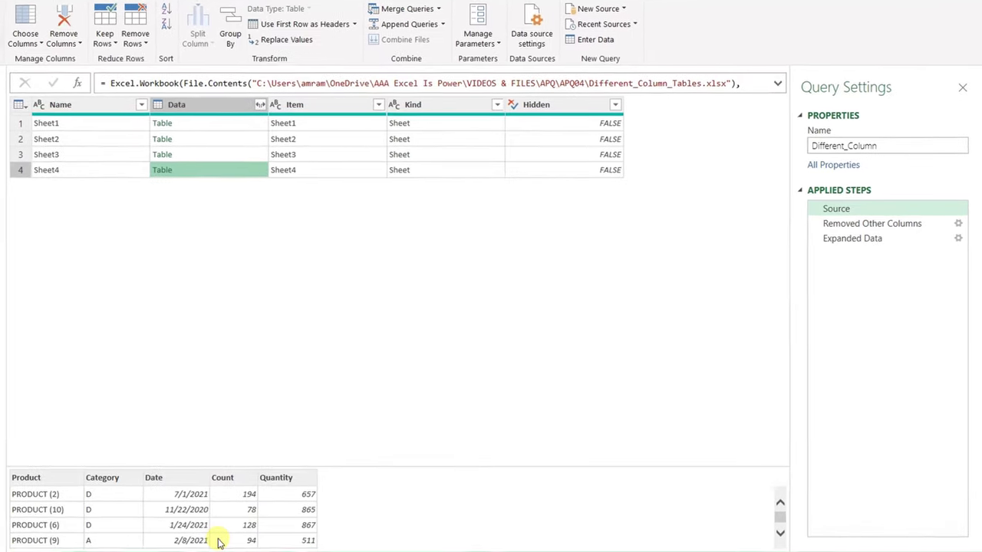
pyautogui.scroll(-1, 223, 510)
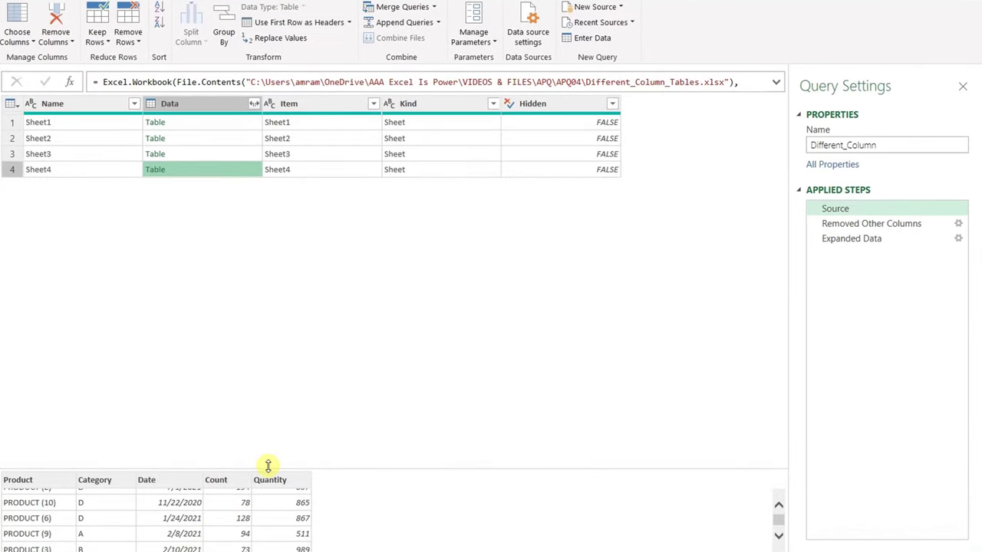
pyautogui.moveTo(268, 465); pyautogui.dragTo(281, 377)
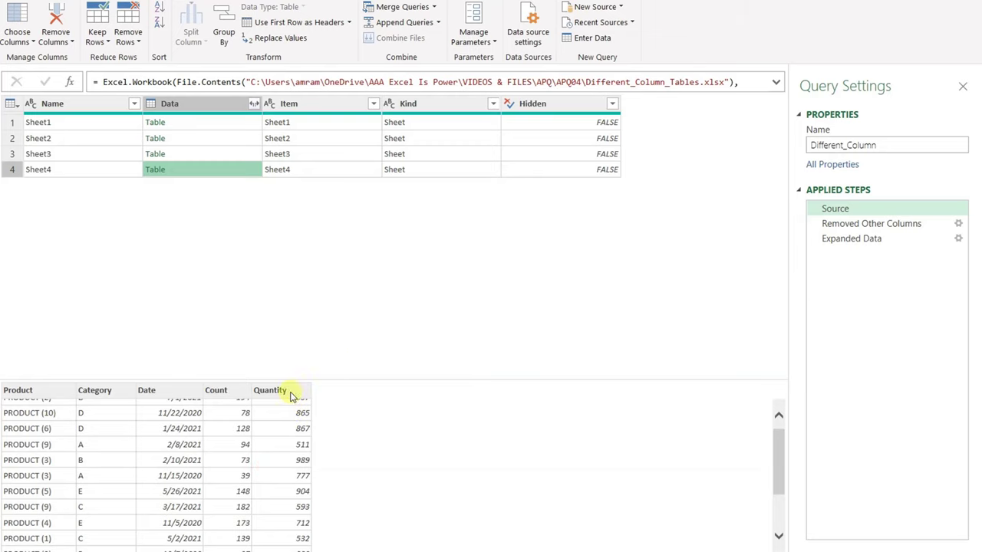
# Step: Step through Removed Other Columns to Expanded Data and open that step's settings
pyautogui.click(835, 227)
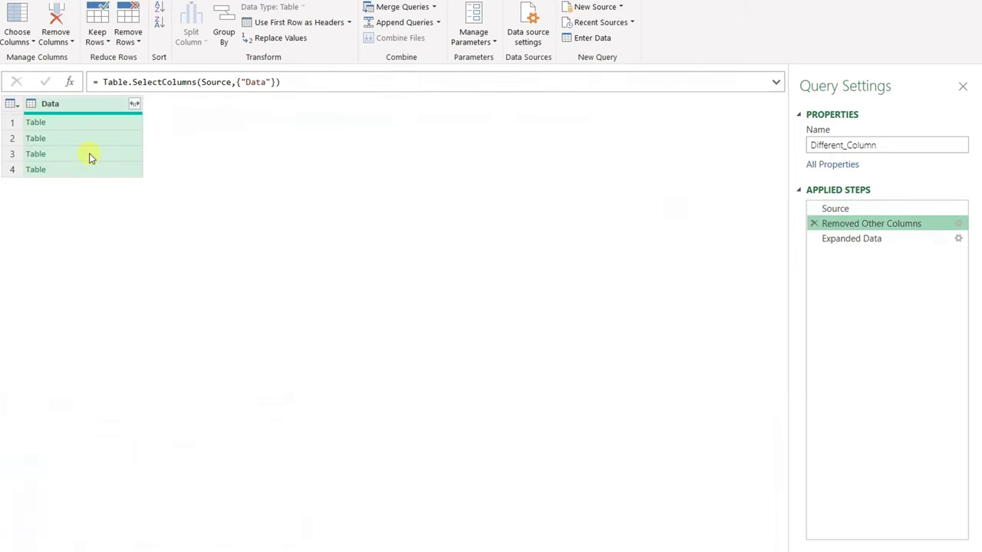
pyautogui.click(849, 241)
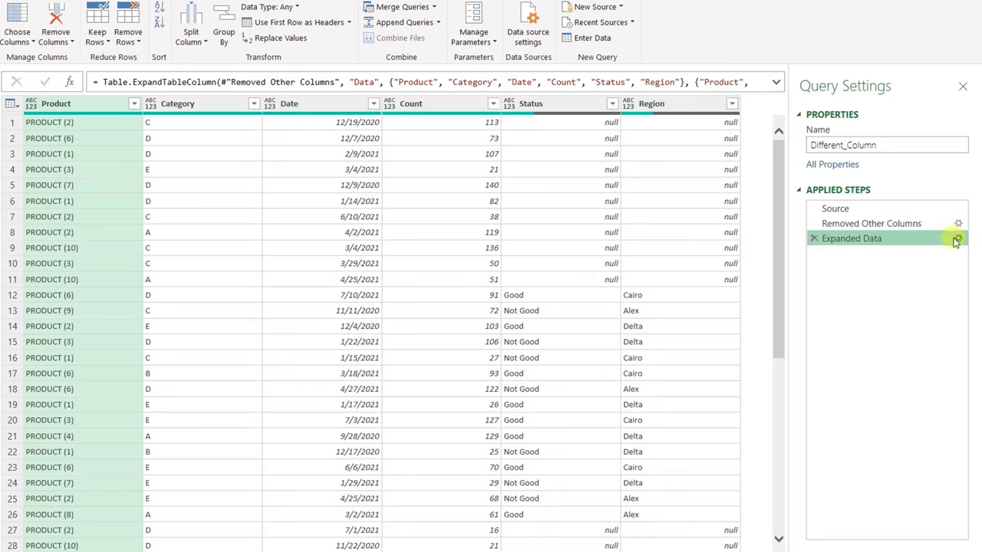
pyautogui.click(958, 240)
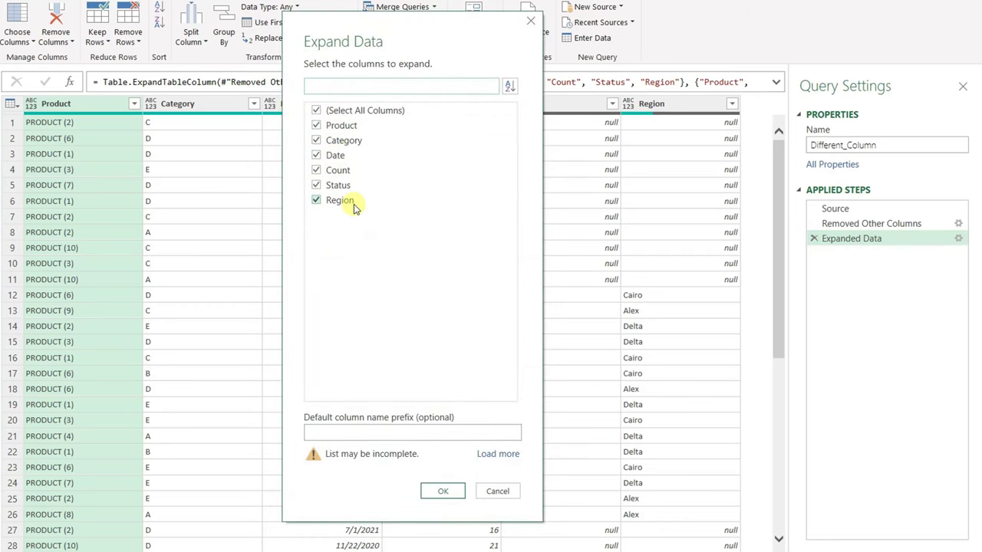
# Step: Load the full column list, tick and untick Quantity, then cancel so only Product through Region stay expanded
pyautogui.click(497, 455)
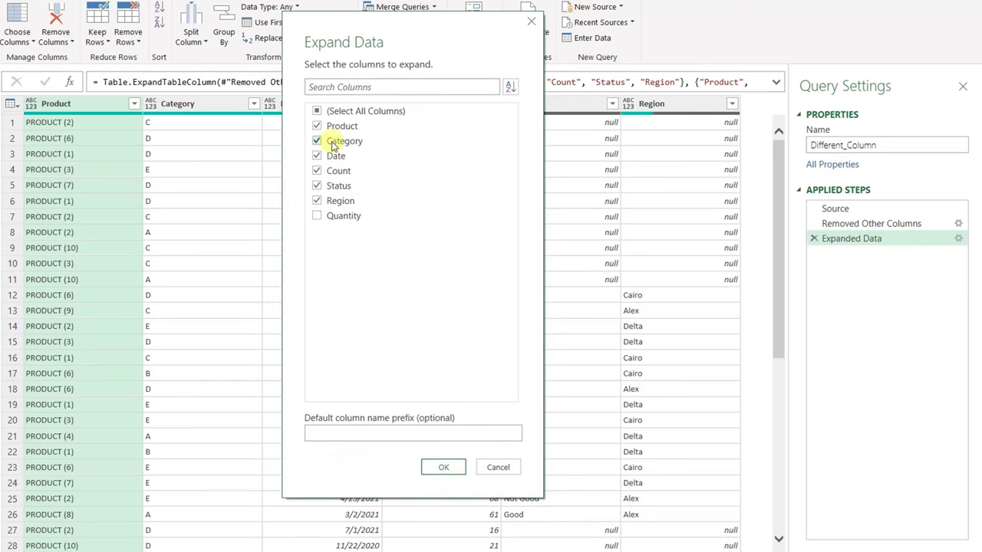
pyautogui.click(316, 218)
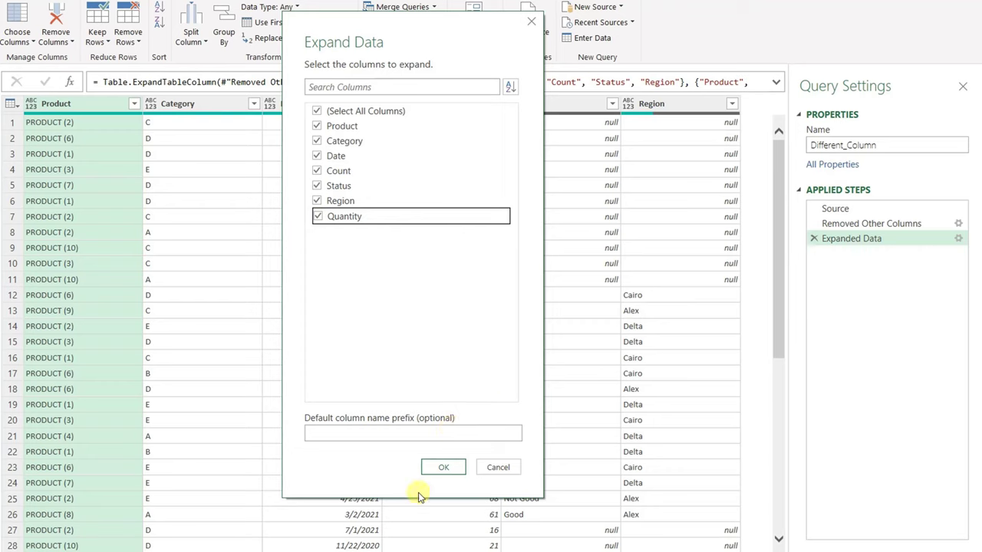
pyautogui.click(318, 218)
pyautogui.click(498, 470)
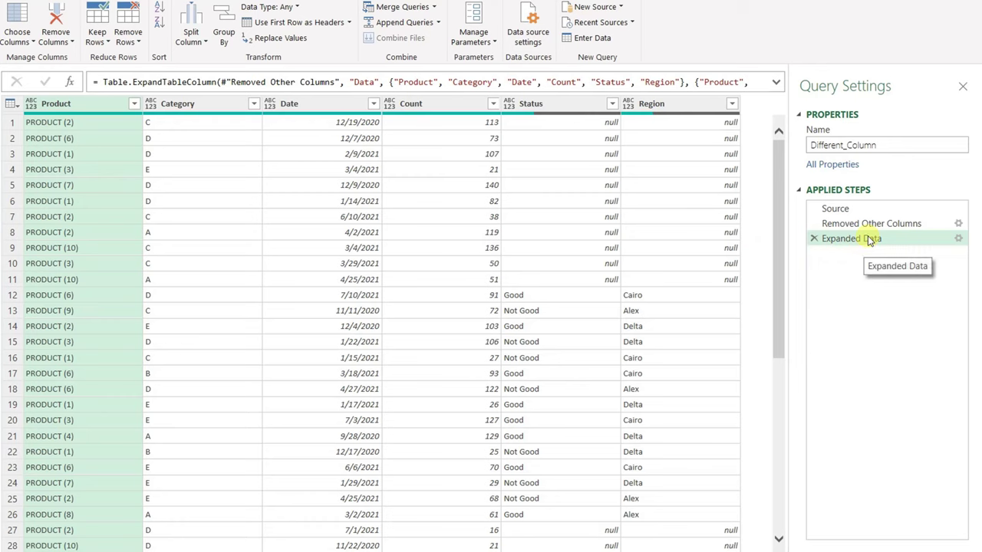
# Step: View the Source step's sheet list, then return to Removed Other Columns with its four nested Data tables
pyautogui.click(845, 212)
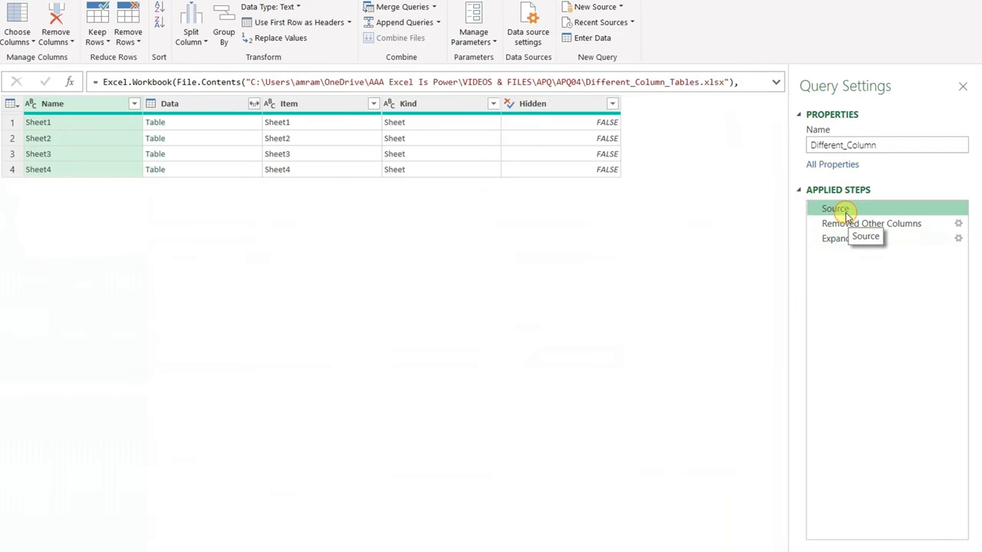
pyautogui.click(844, 224)
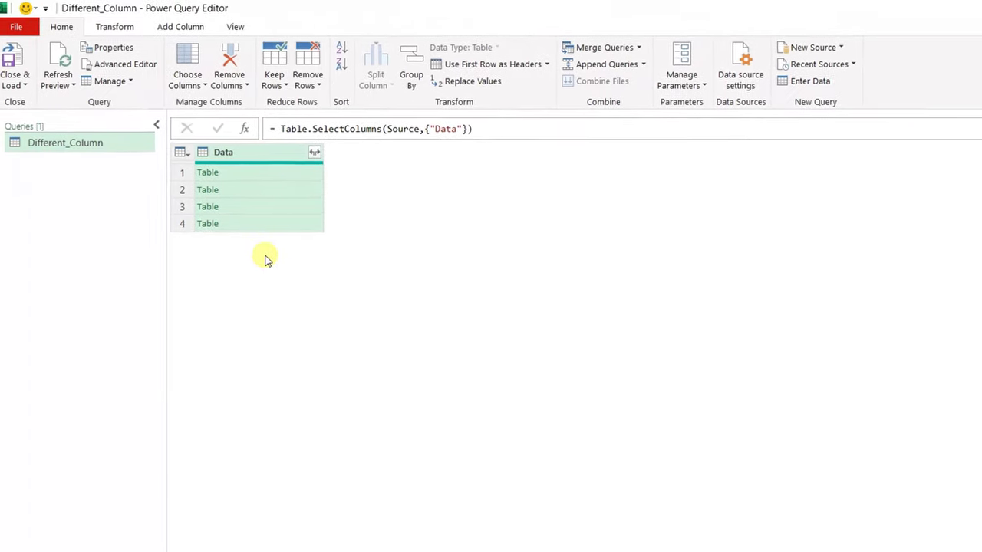
# Step: Insert a new Custom Column step right after Removed Other Columns from the Add Column tab
pyautogui.click(191, 28)
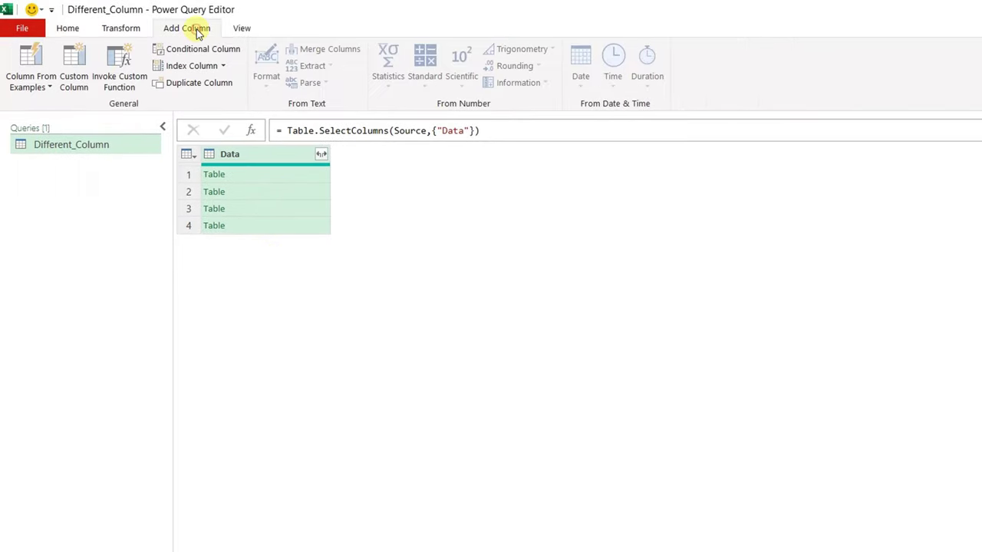
pyautogui.click(75, 69)
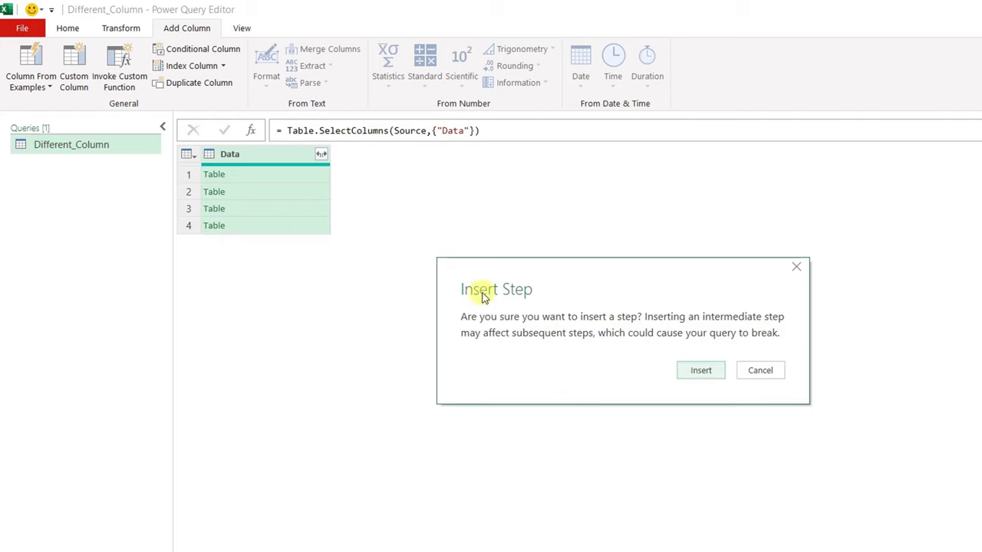
pyautogui.click(702, 370)
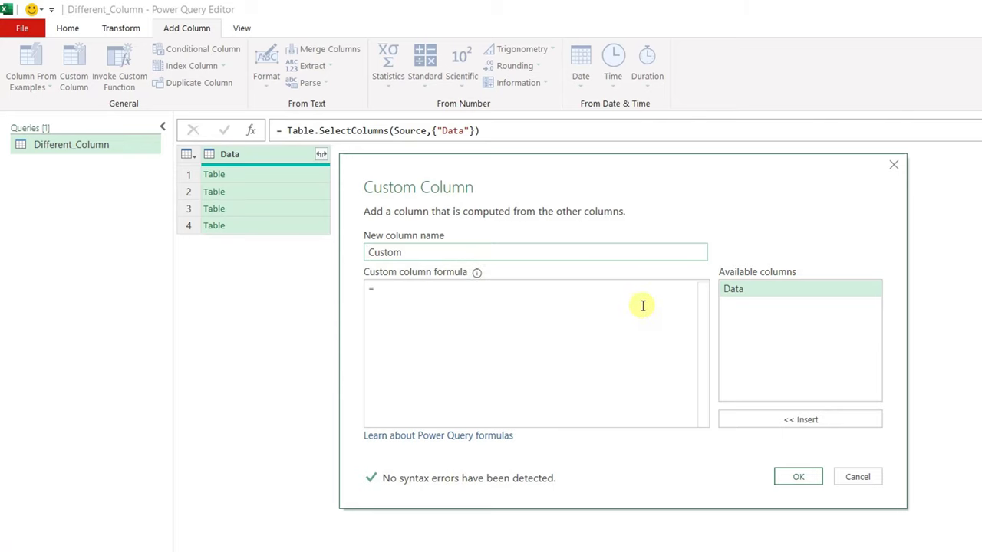
# Step: Enter the formula = Table.ColumnNames([Data]) and name the new column ColumnNames
pyautogui.click(395, 288)
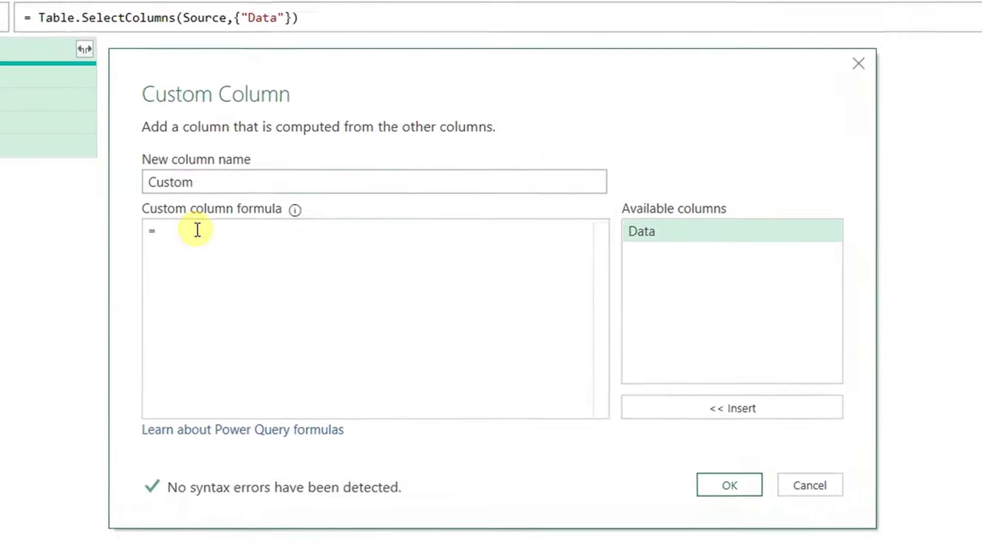
pyautogui.write('Ta')
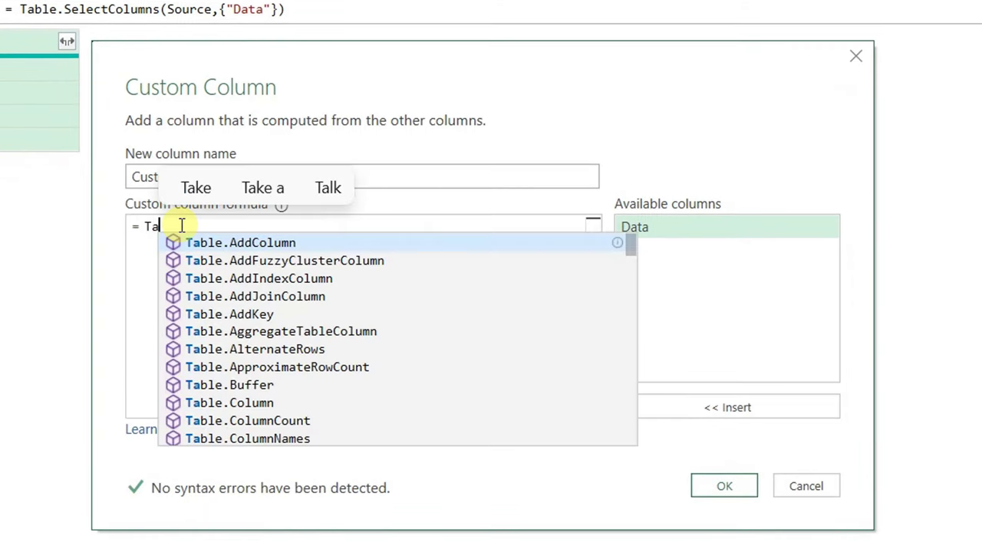
pyautogui.write('ble.Co')
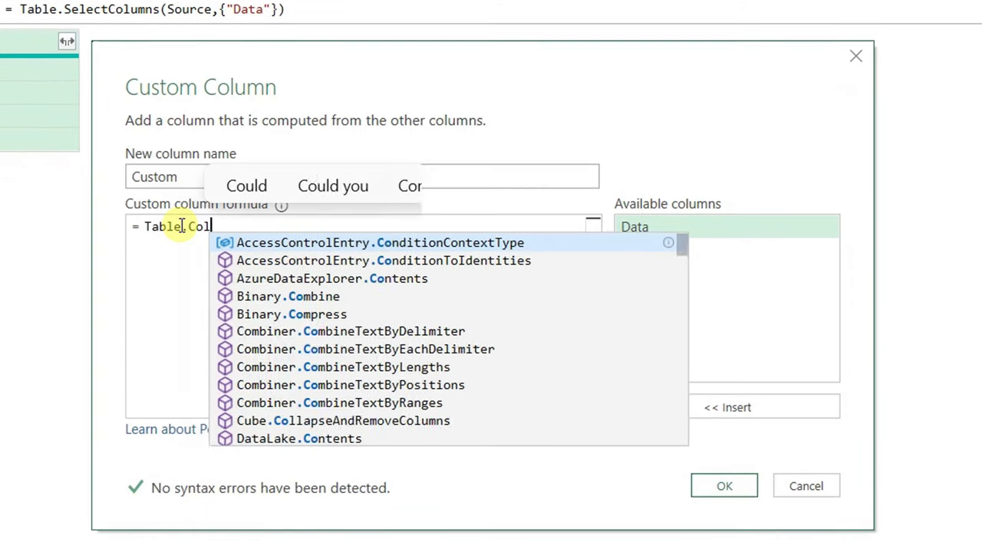
pyautogui.write('l')
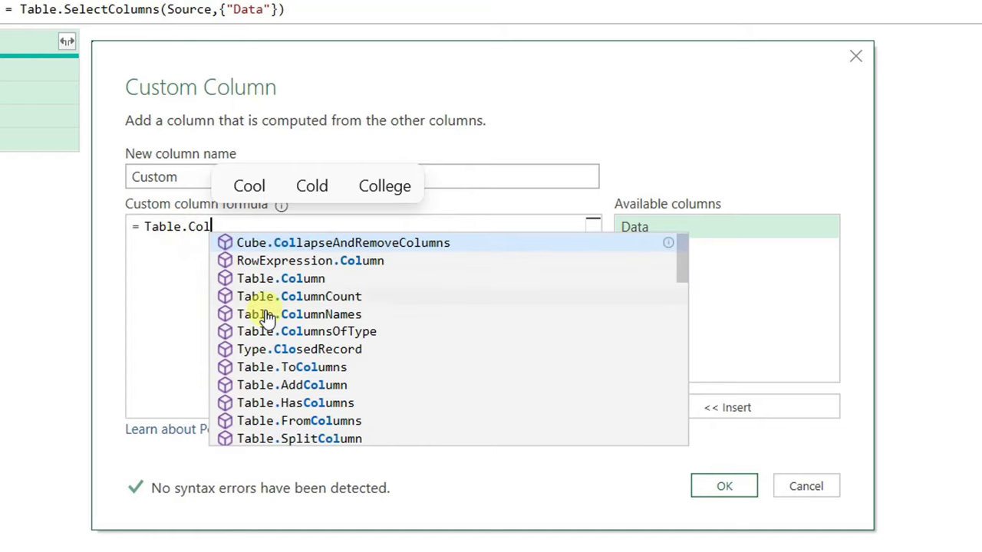
pyautogui.click(284, 315)
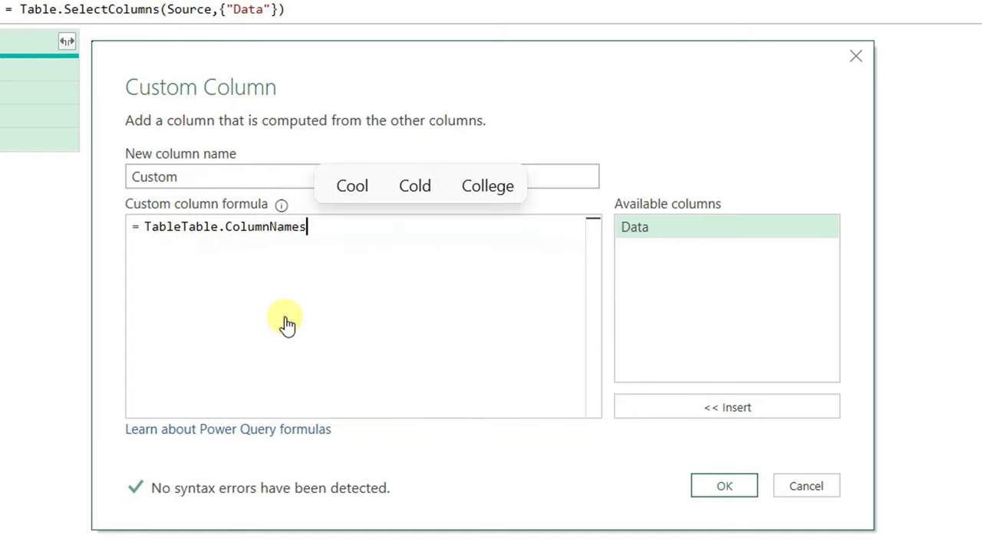
pyautogui.click(175, 227)
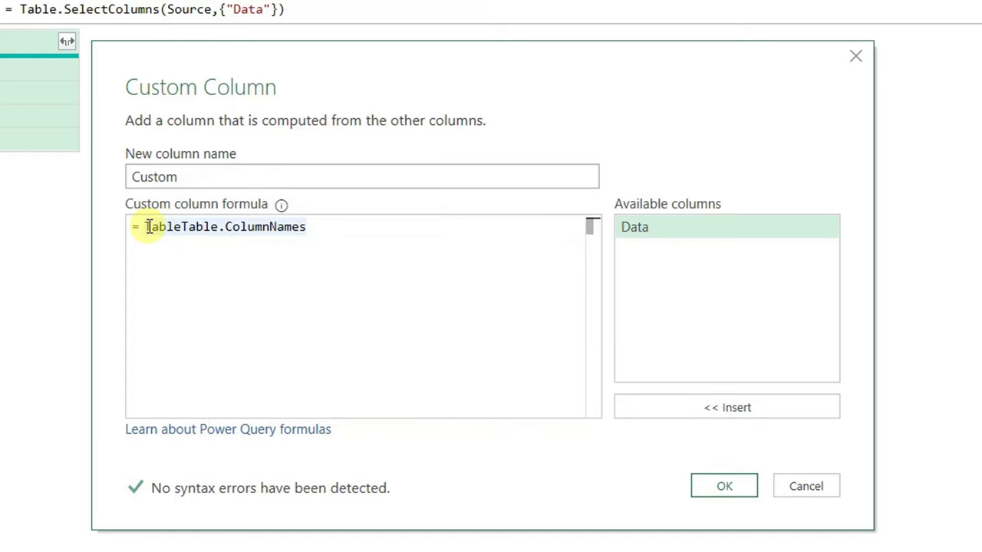
pyautogui.tripleClick(186, 237)
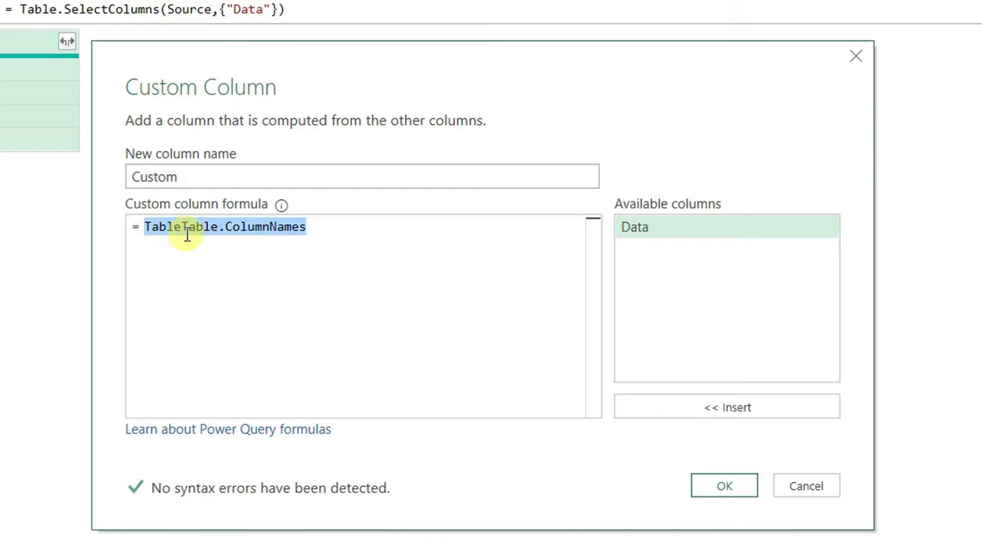
pyautogui.write('Table.ColumnNames(')
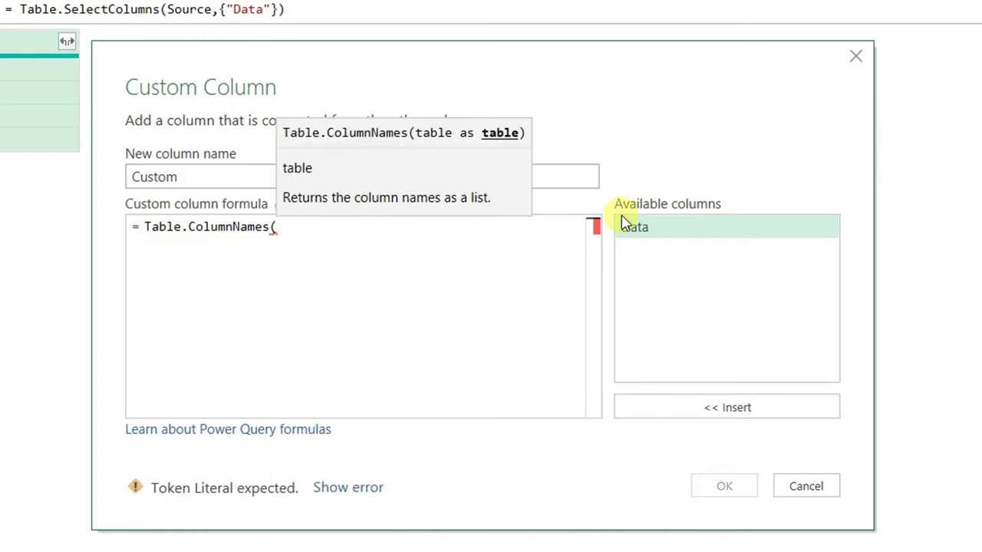
pyautogui.doubleClick(692, 228)
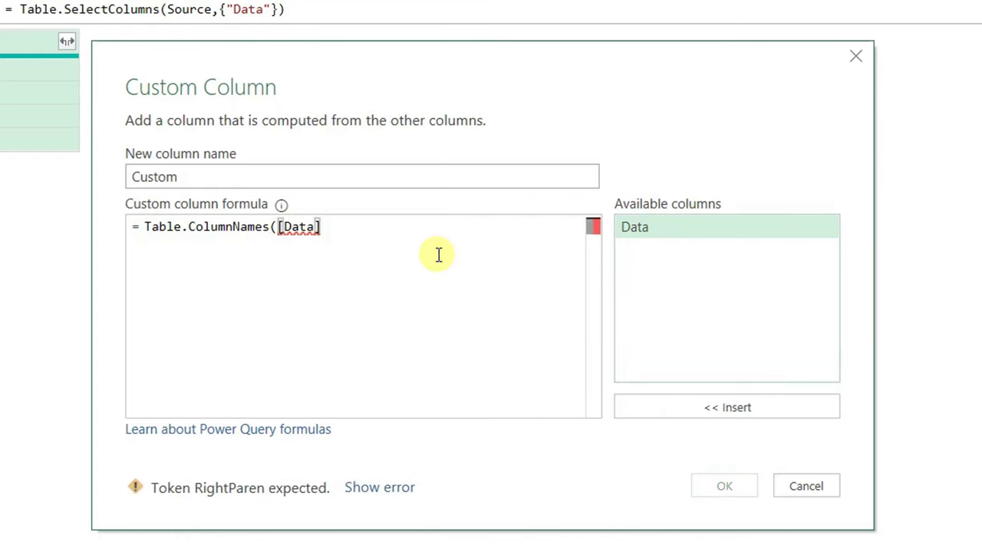
pyautogui.write(')')
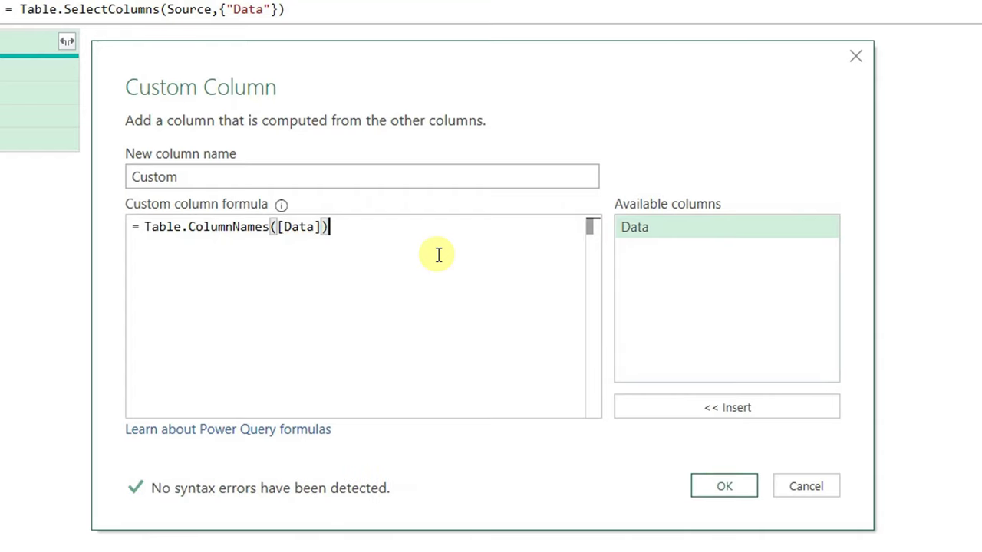
pyautogui.doubleClick(170, 185)
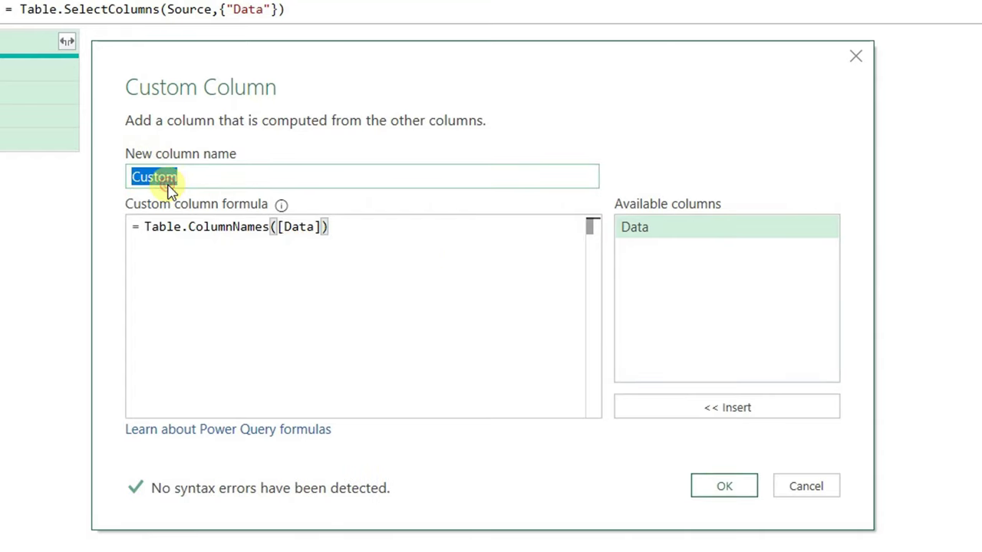
pyautogui.write('ColumnNames')
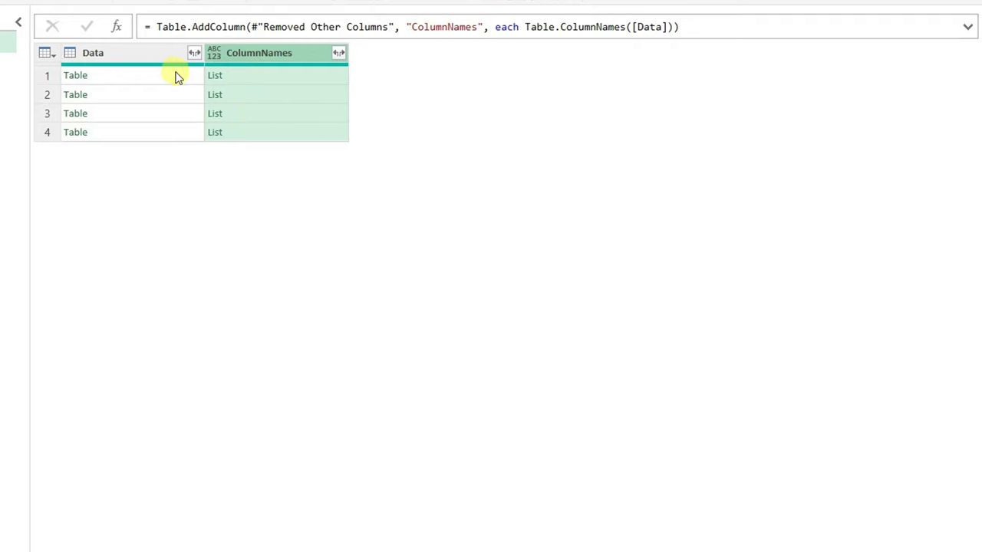
pyautogui.click(281, 78)
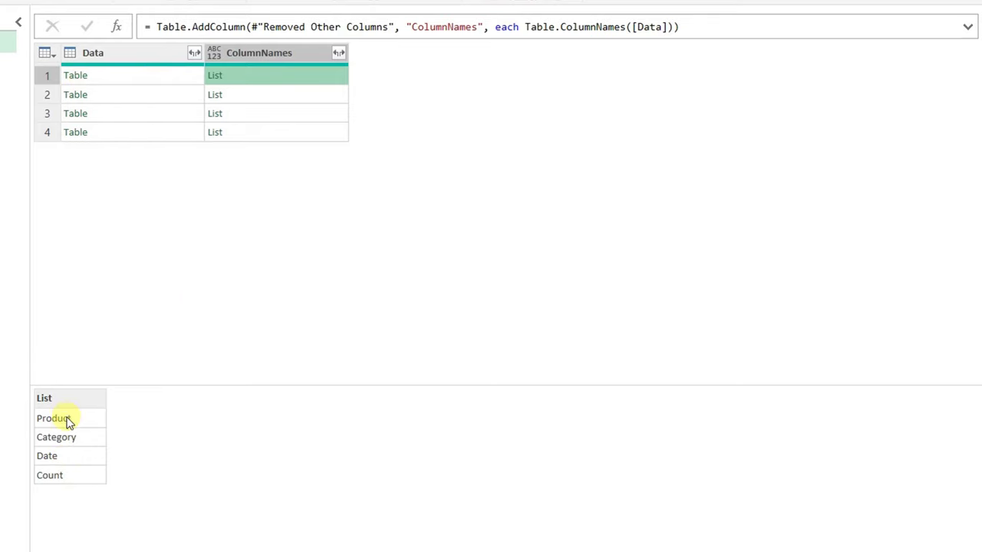
pyautogui.click(290, 94)
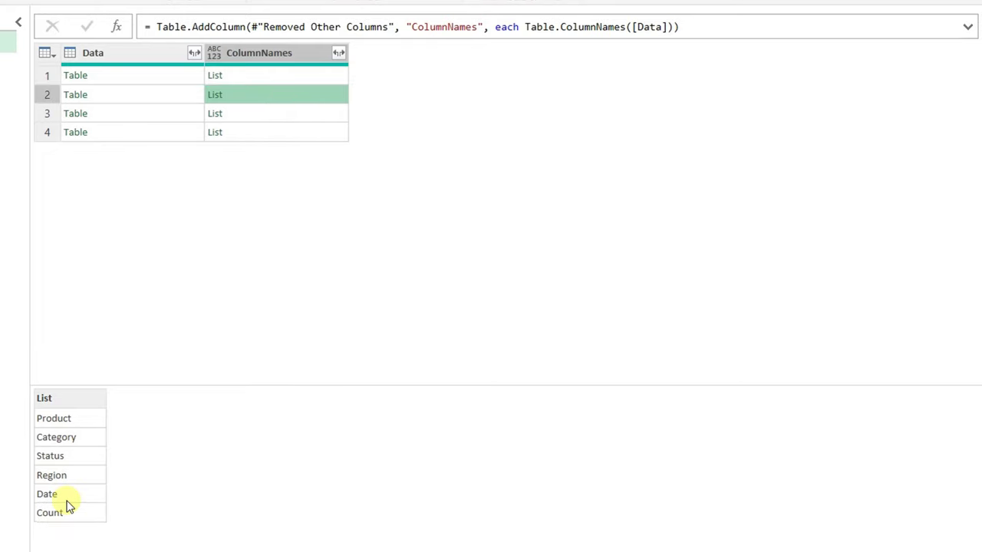
pyautogui.click(275, 115)
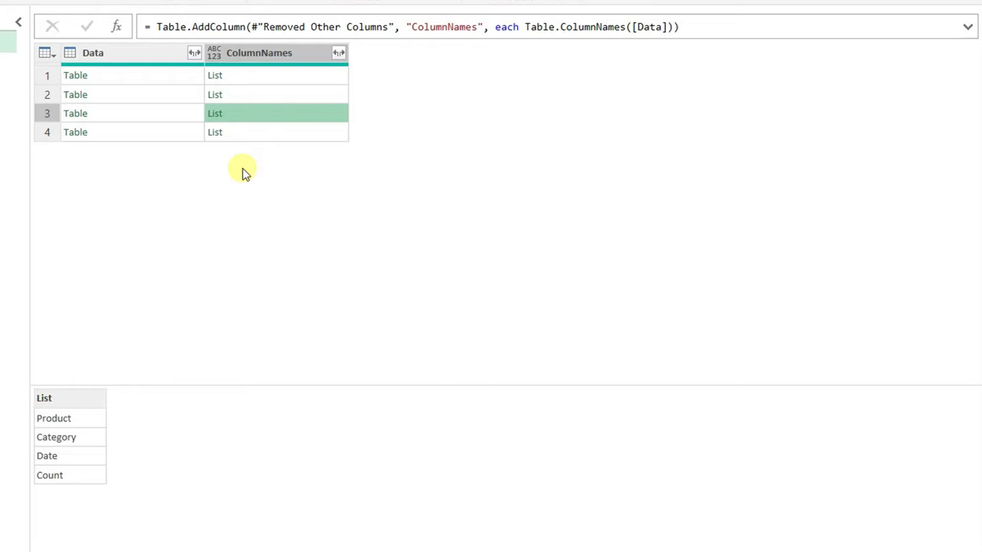
pyautogui.click(253, 135)
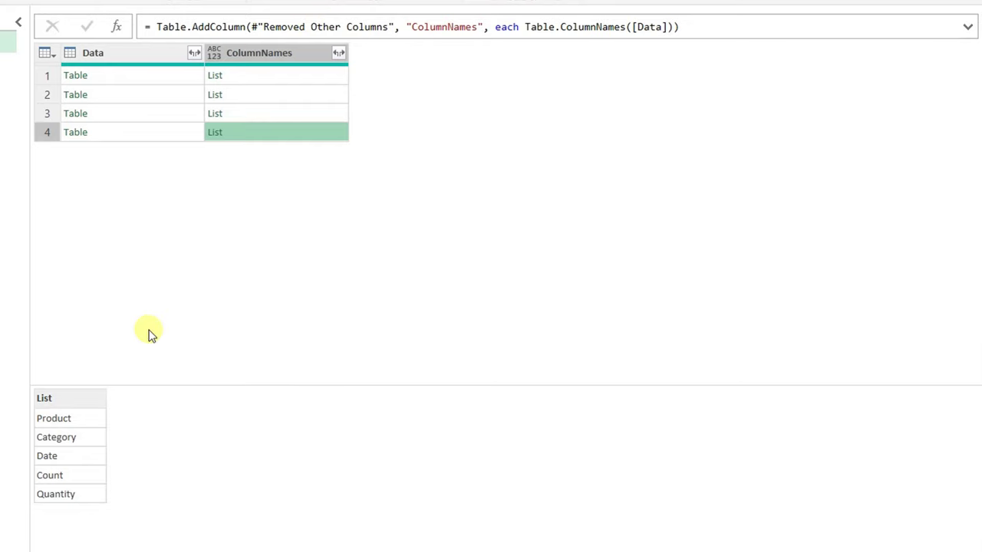
pyautogui.click(284, 73)
pyautogui.click(288, 96)
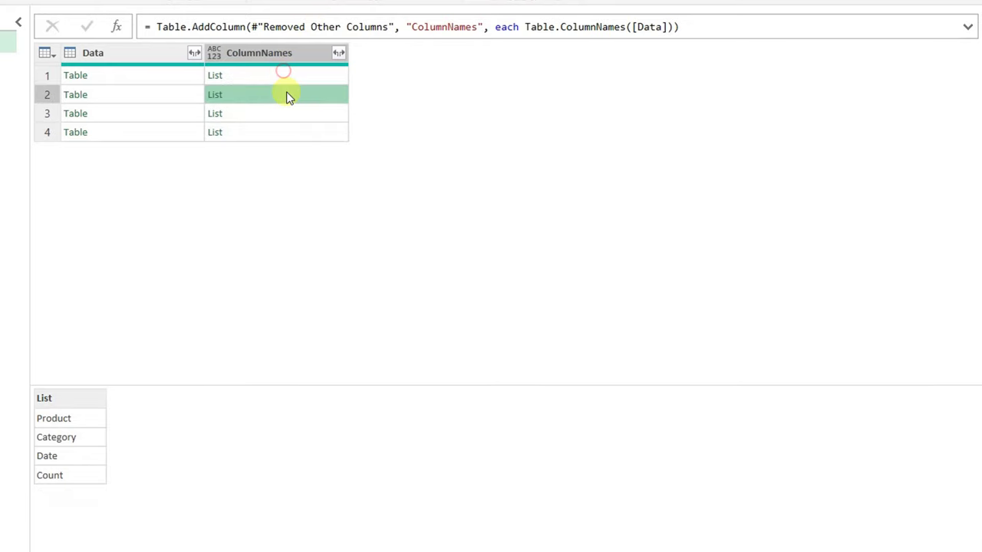
pyautogui.click(285, 114)
pyautogui.click(285, 131)
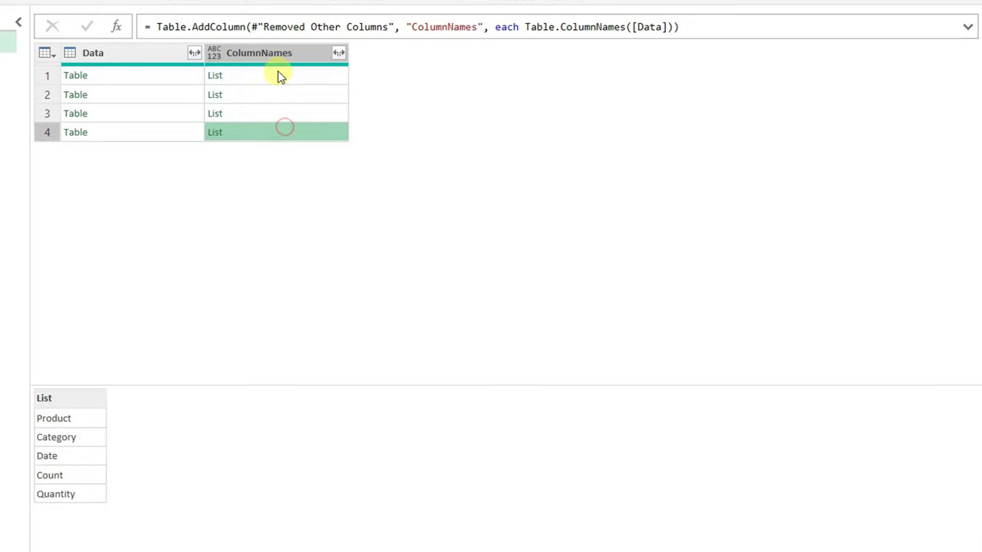
pyautogui.click(275, 50)
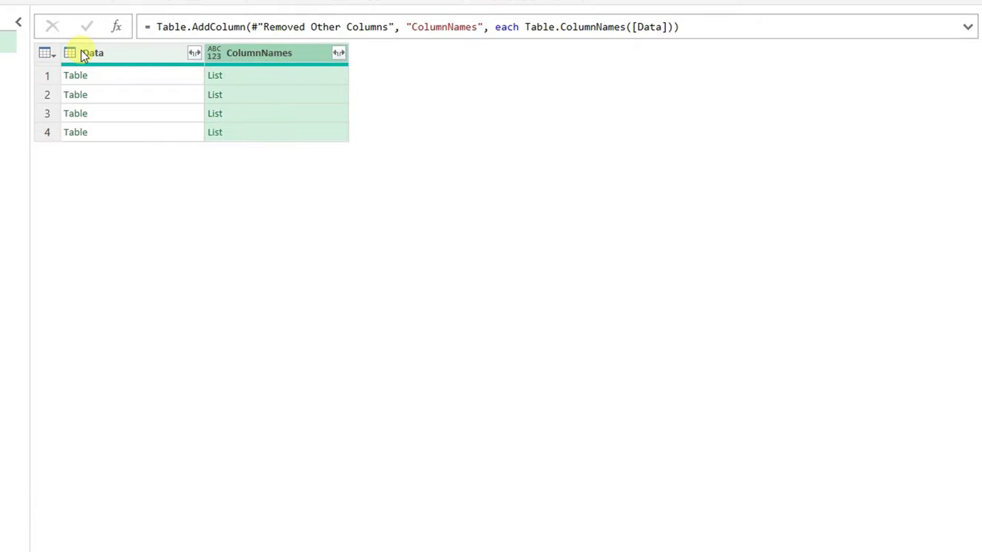
# Step: Remove all columns except ColumnNames as an inserted step
pyautogui.rightClick(249, 52)
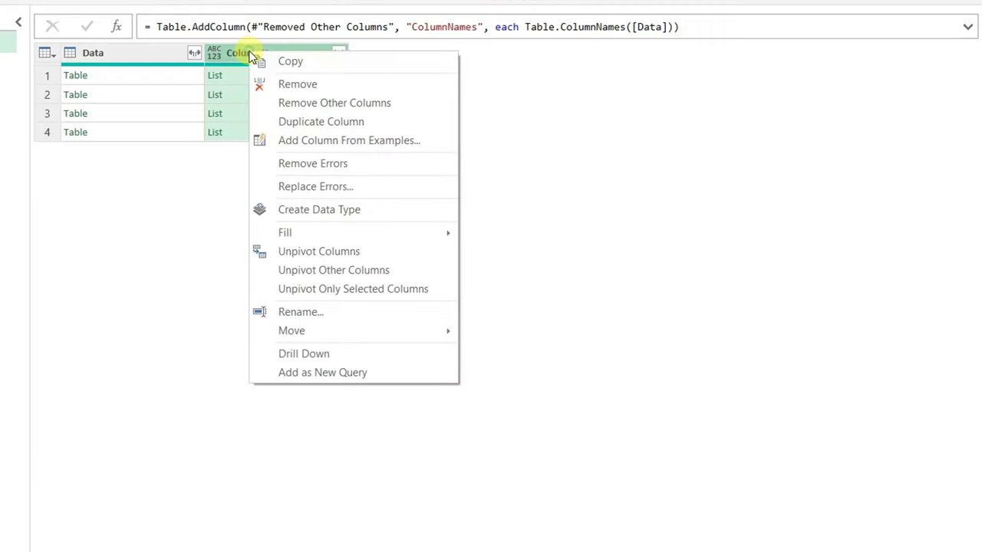
pyautogui.click(295, 103)
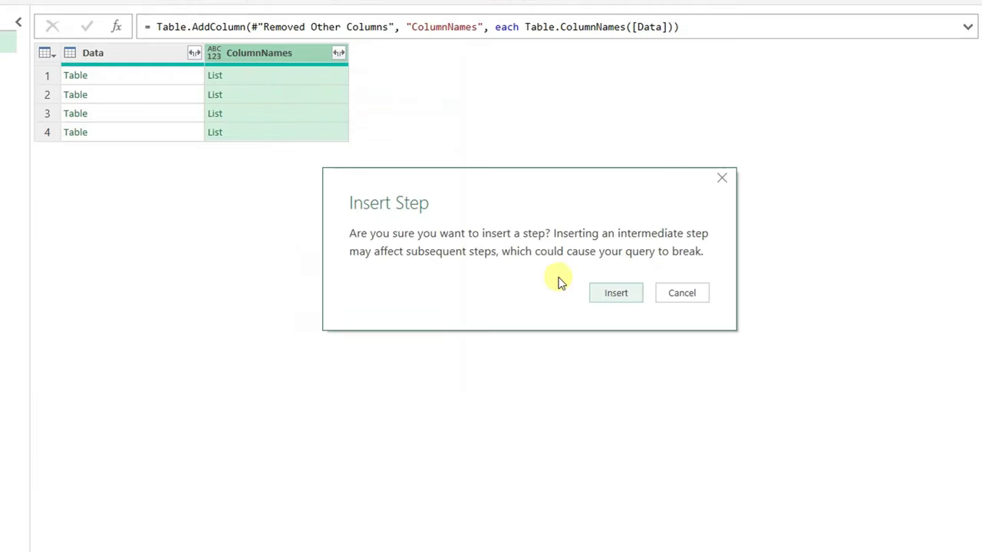
pyautogui.click(608, 298)
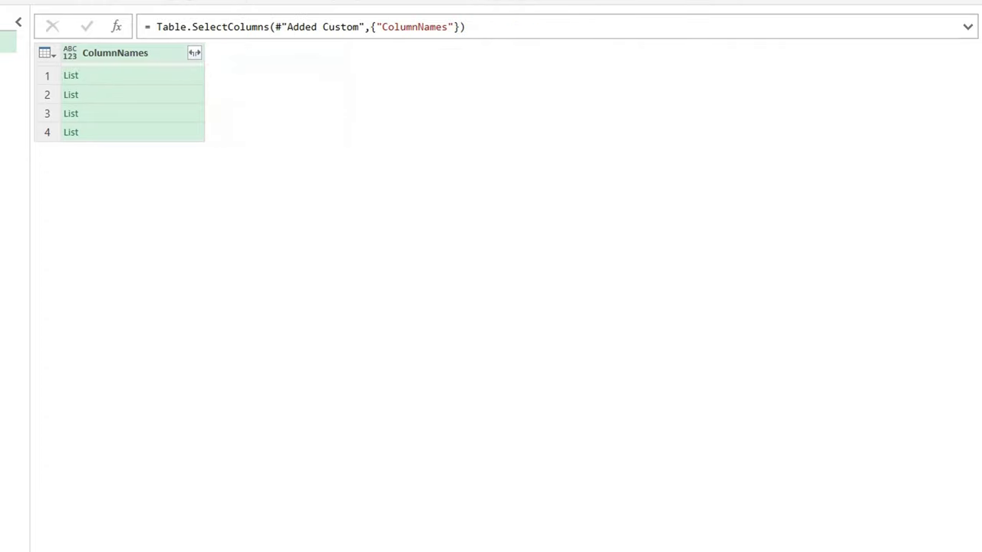
# Step: Expand the ColumnNames lists to new rows, giving 19 rows of column names
pyautogui.click(196, 54)
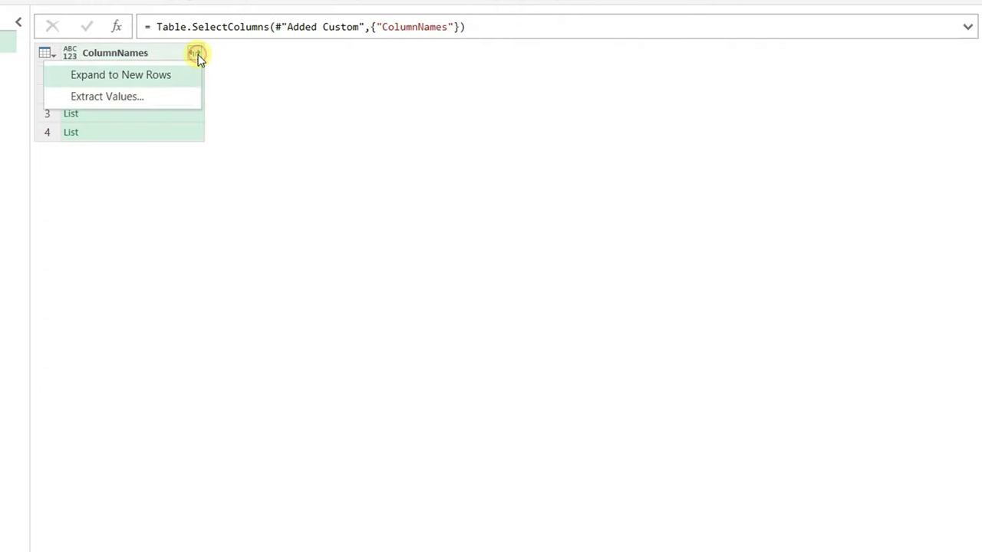
pyautogui.click(107, 75)
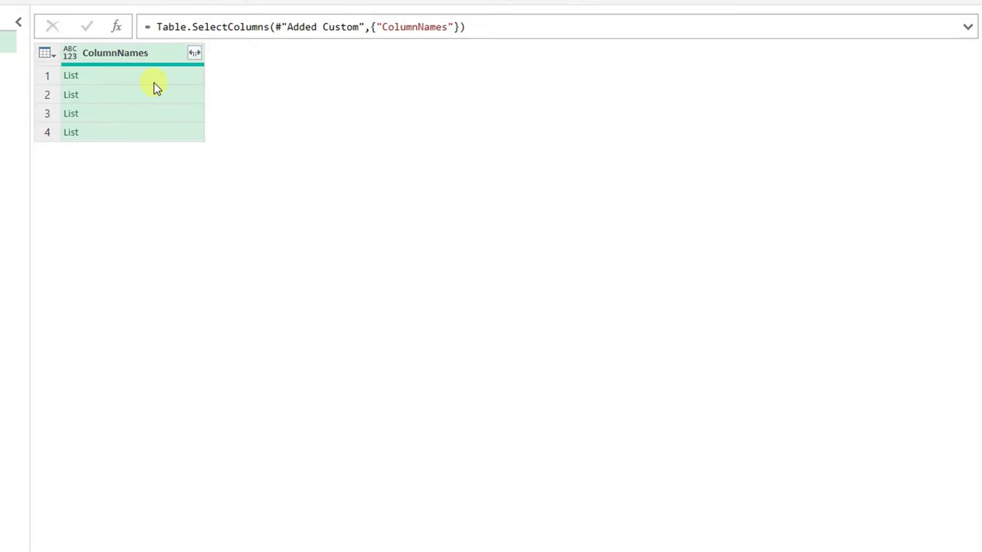
pyautogui.click(623, 293)
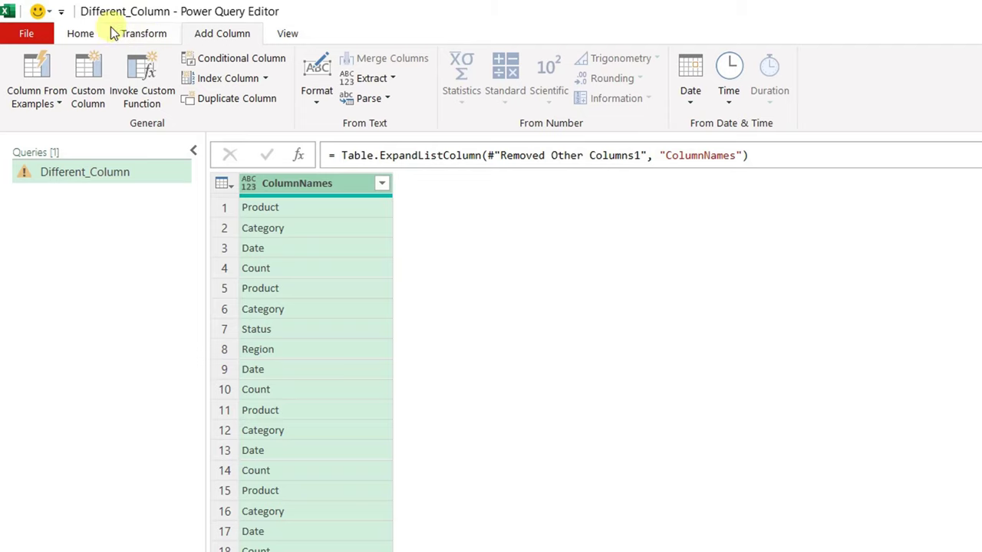
# Step: Remove duplicate rows from ColumnNames, leaving seven unique names from Product to Quantity
pyautogui.click(81, 34)
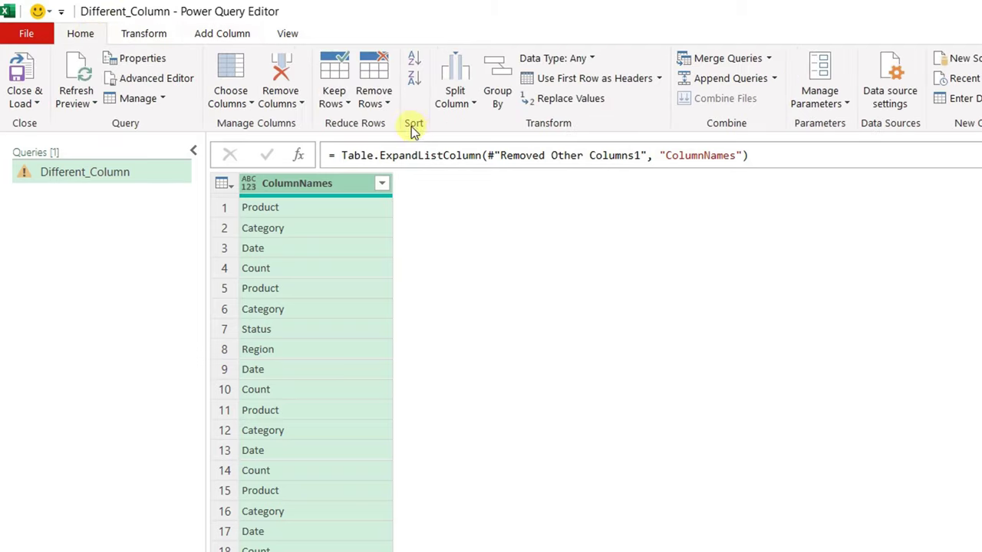
pyautogui.click(380, 107)
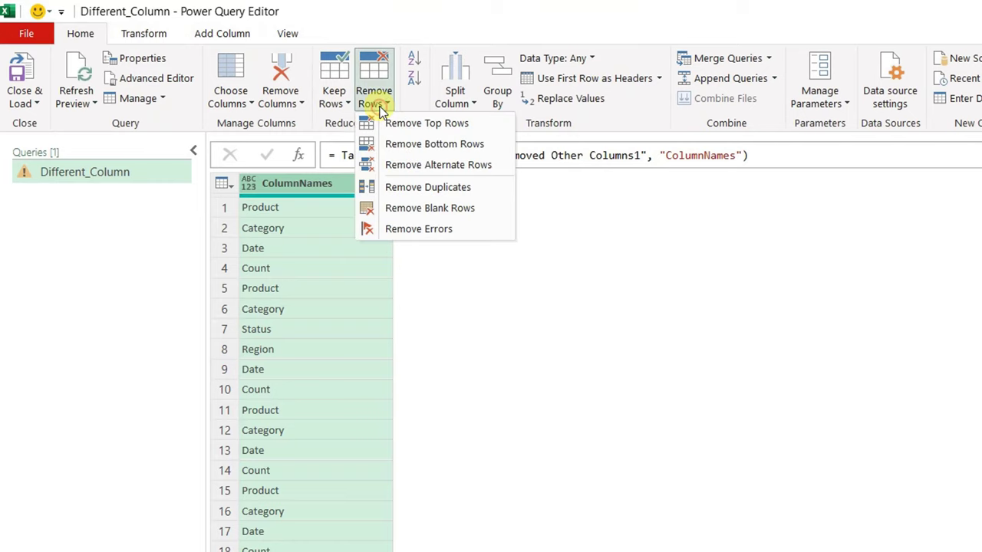
pyautogui.click(400, 189)
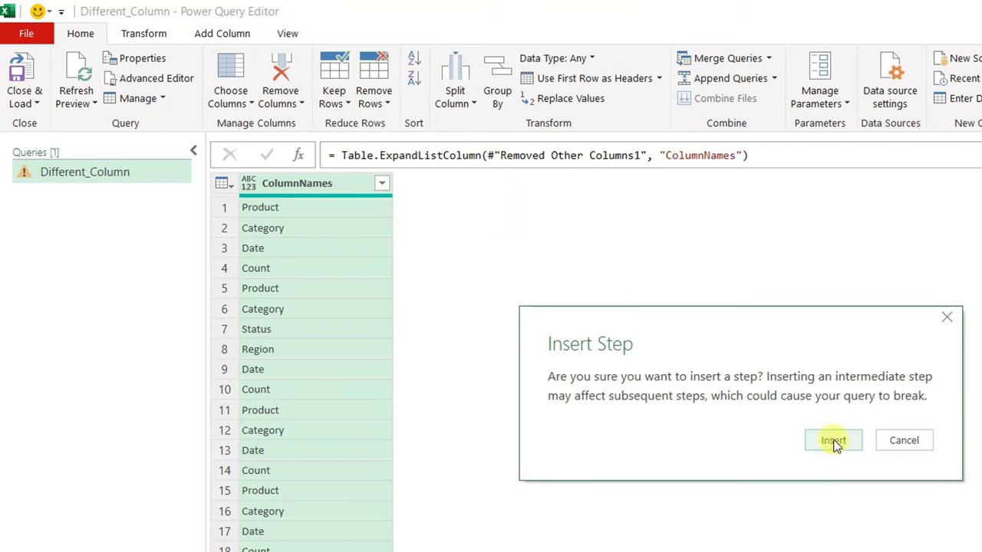
pyautogui.click(833, 439)
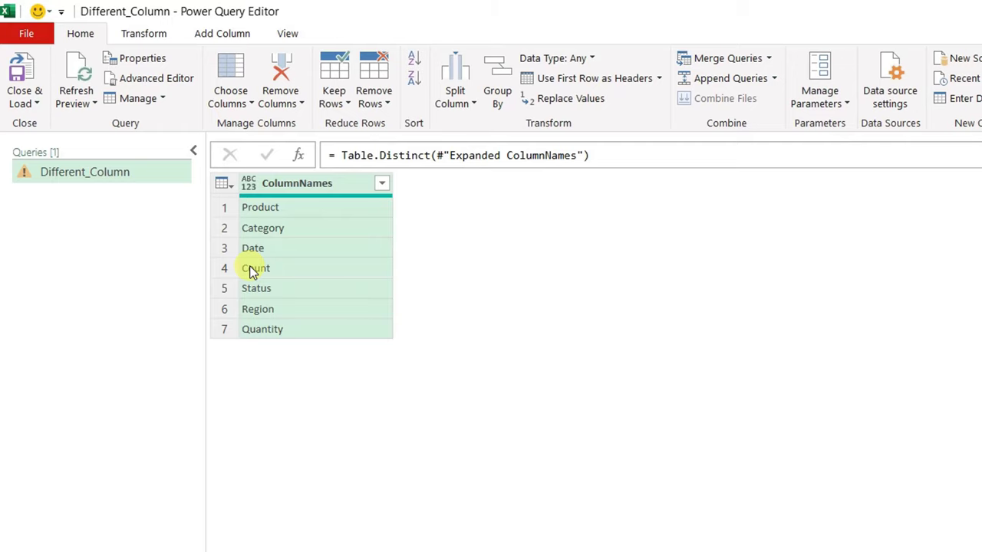
# Step: Convert ColumnNames to a list, giving #"Removed Duplicates"[ColumnNames] with seven names
pyautogui.click(152, 33)
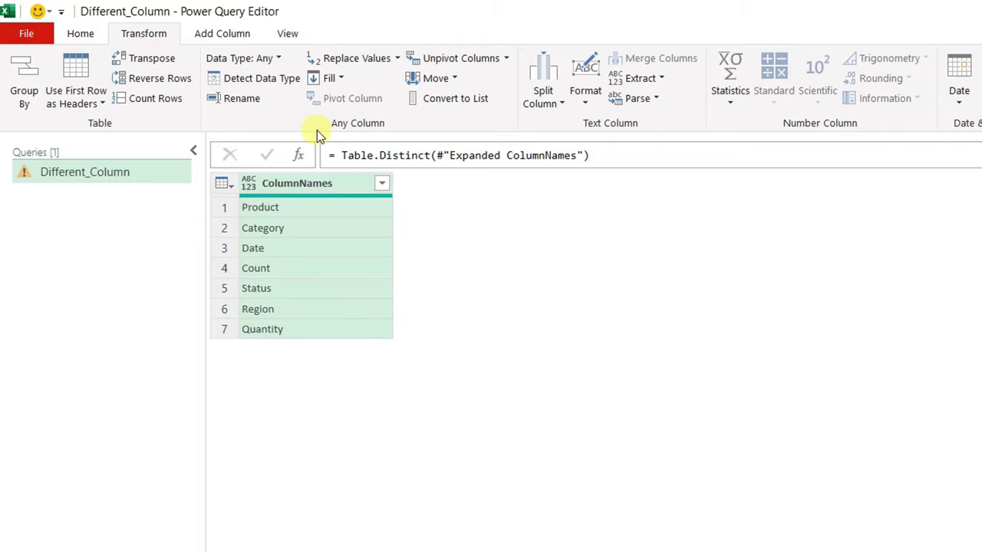
pyautogui.click(446, 102)
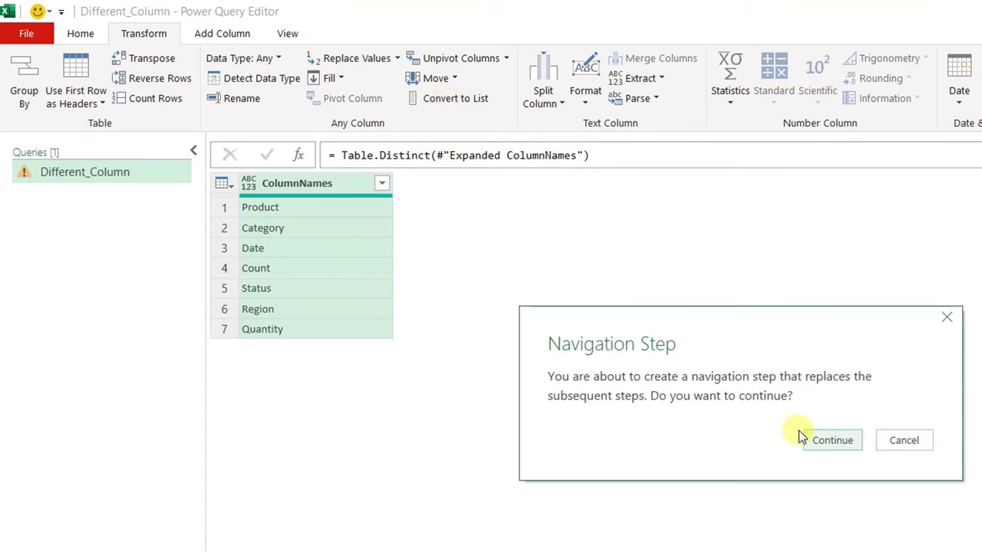
pyautogui.click(815, 444)
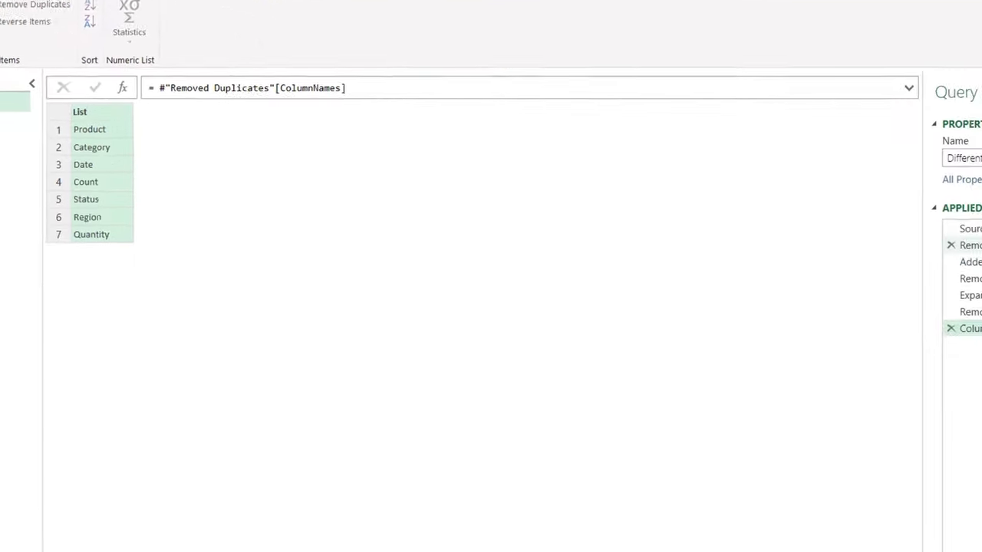
pyautogui.click(904, 215)
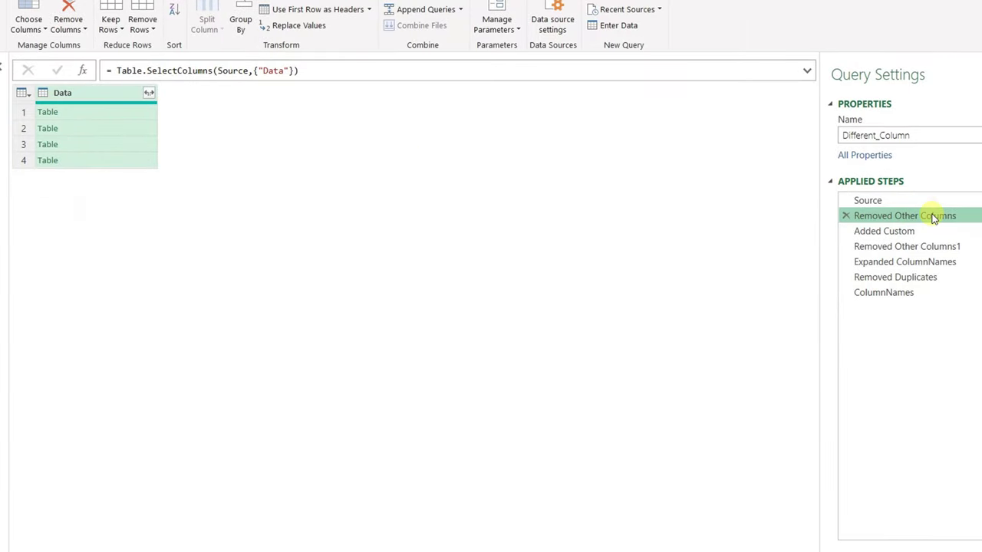
pyautogui.moveTo(884, 231)
pyautogui.click(921, 234)
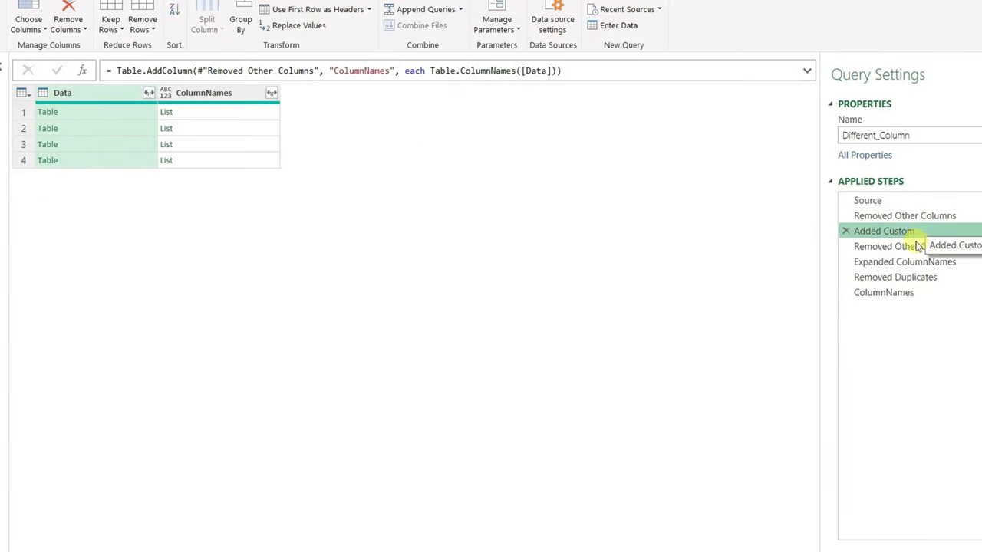
pyautogui.click(913, 246)
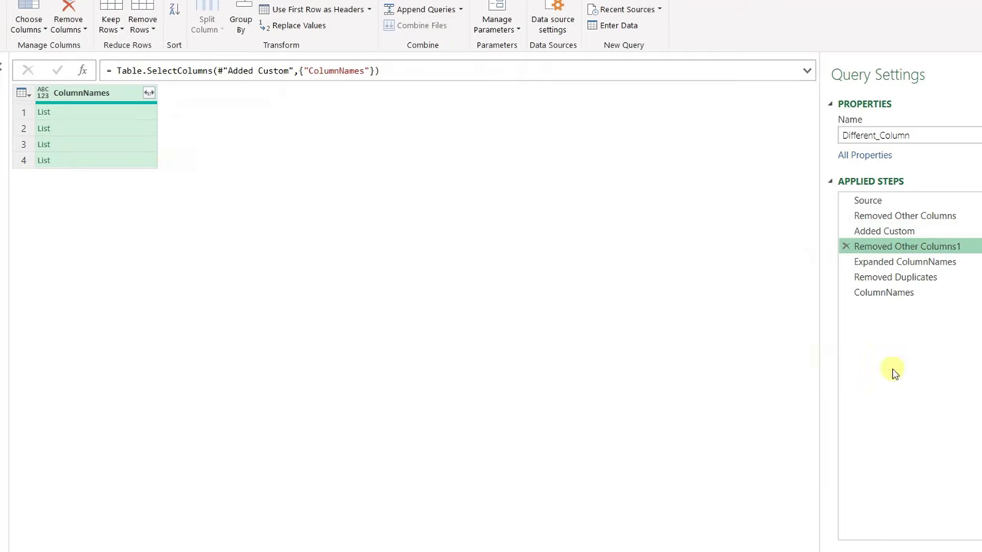
pyautogui.click(882, 295)
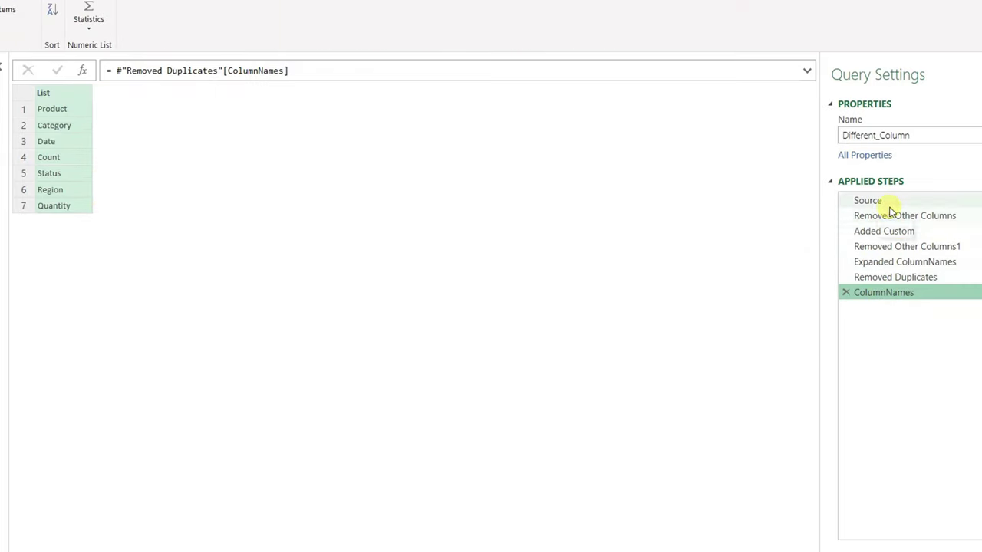
pyautogui.click(928, 217)
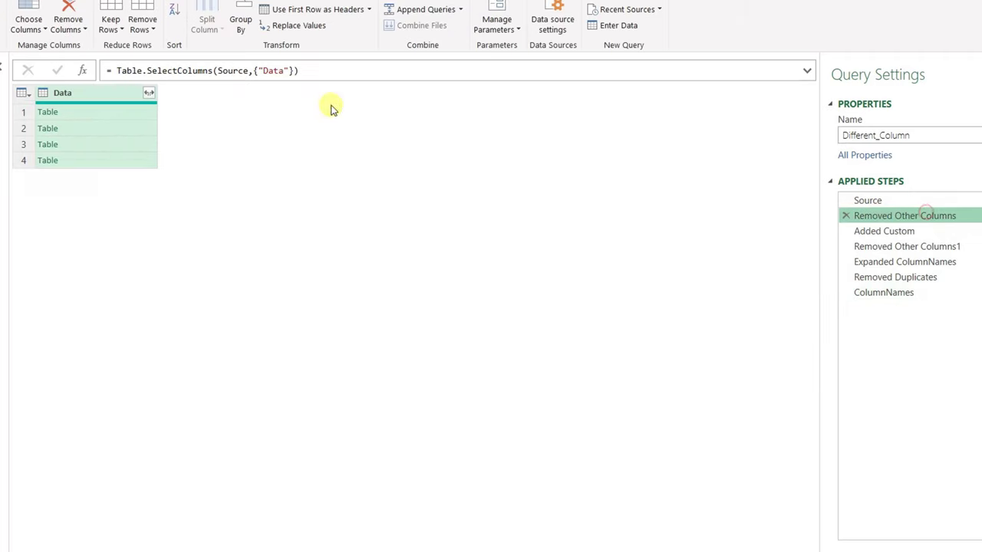
pyautogui.click(887, 296)
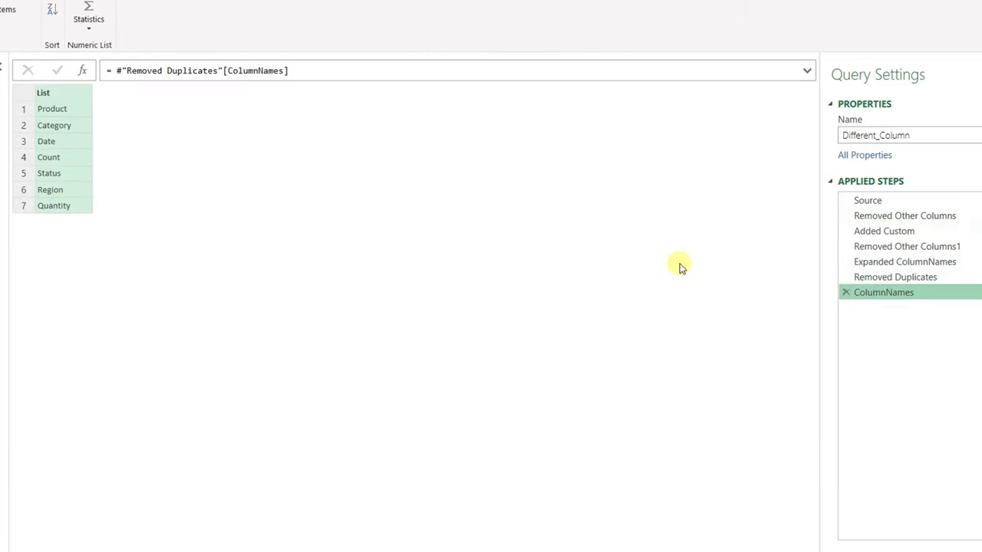
# Step: Add a Custom1 step with the formula = #"Removed Other Columns" to show the nested Data tables
pyautogui.click(85, 70)
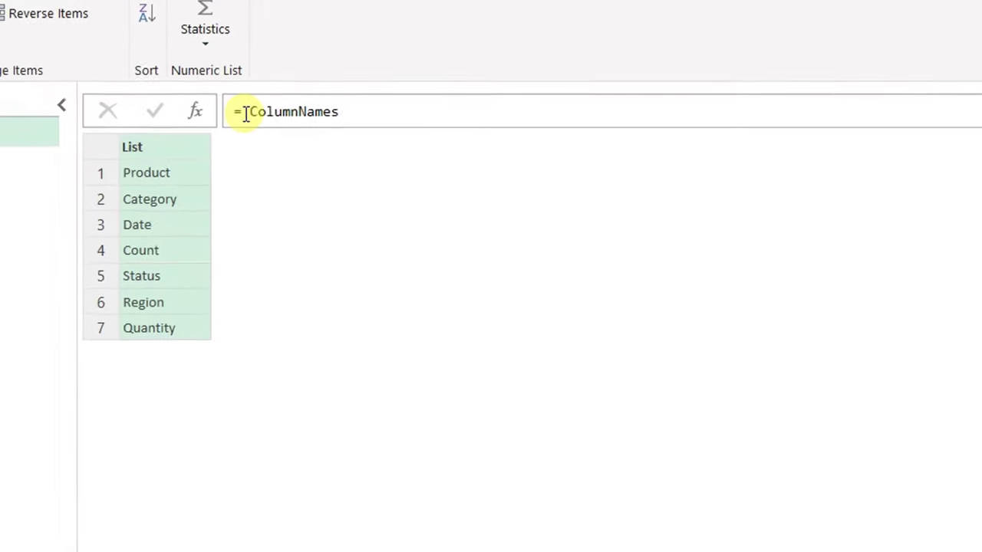
pyautogui.doubleClick(185, 95)
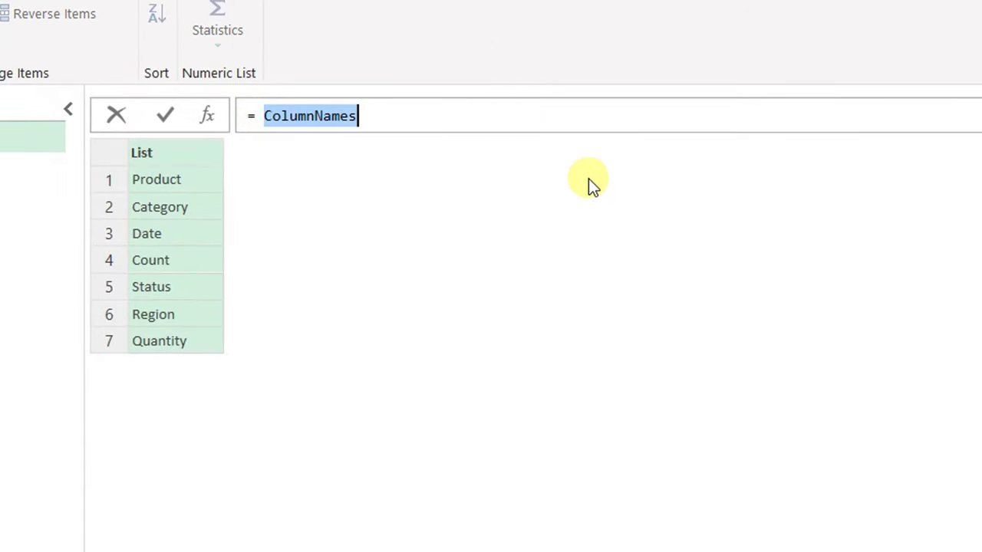
pyautogui.write('Removed')
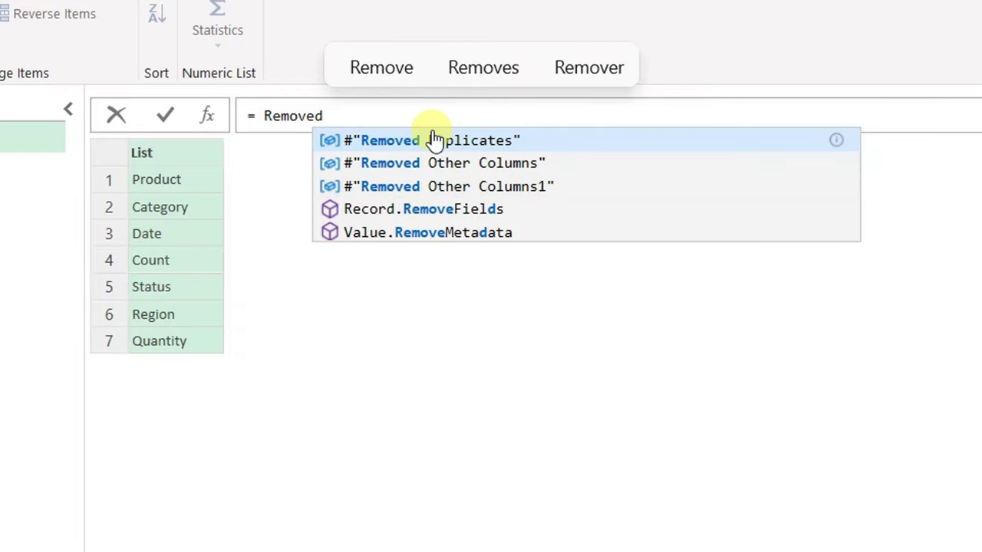
pyautogui.click(487, 163)
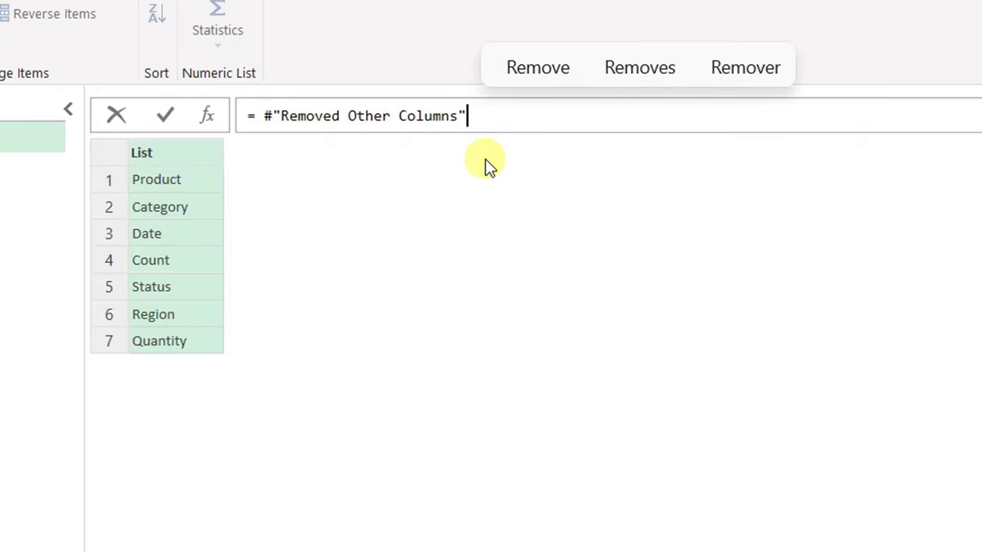
pyautogui.press('Return')
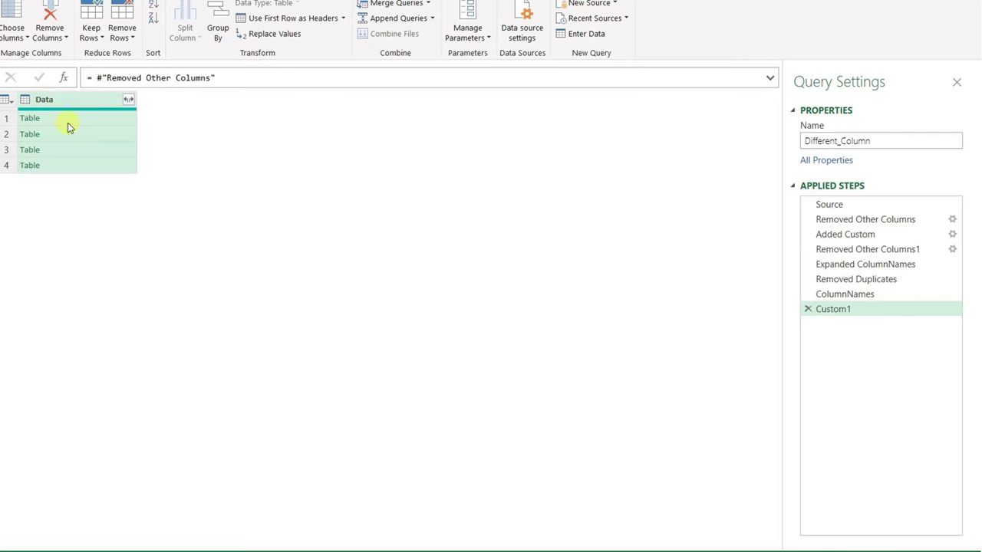
# Step: On Custom1, expand the Data tables into six columns without the Data prefix, giving 56 rows
pyautogui.click(842, 222)
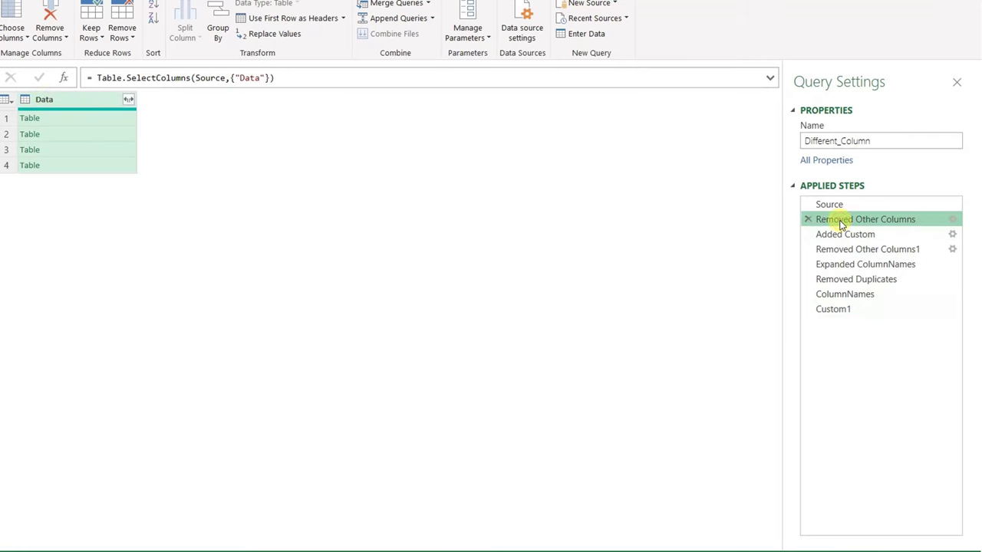
pyautogui.click(843, 309)
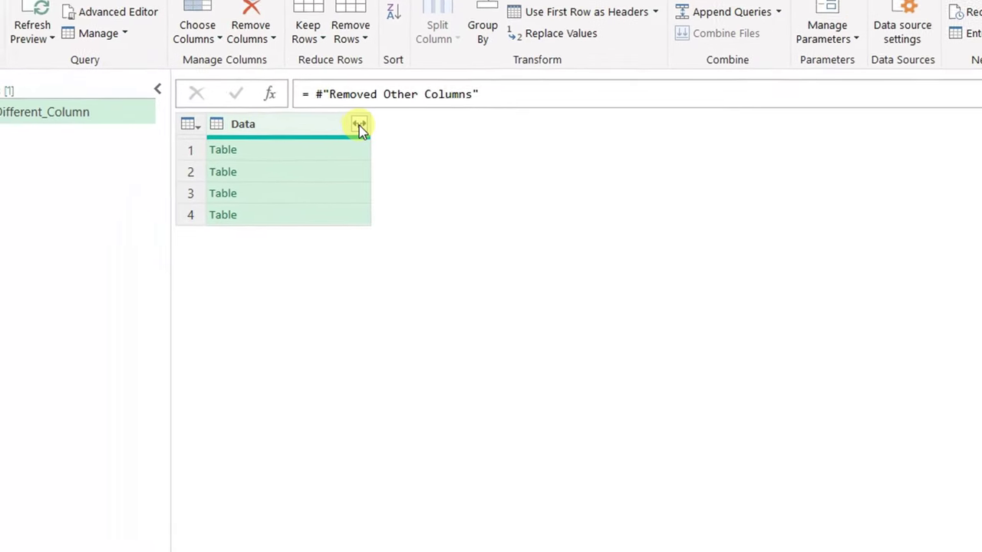
pyautogui.click(378, 126)
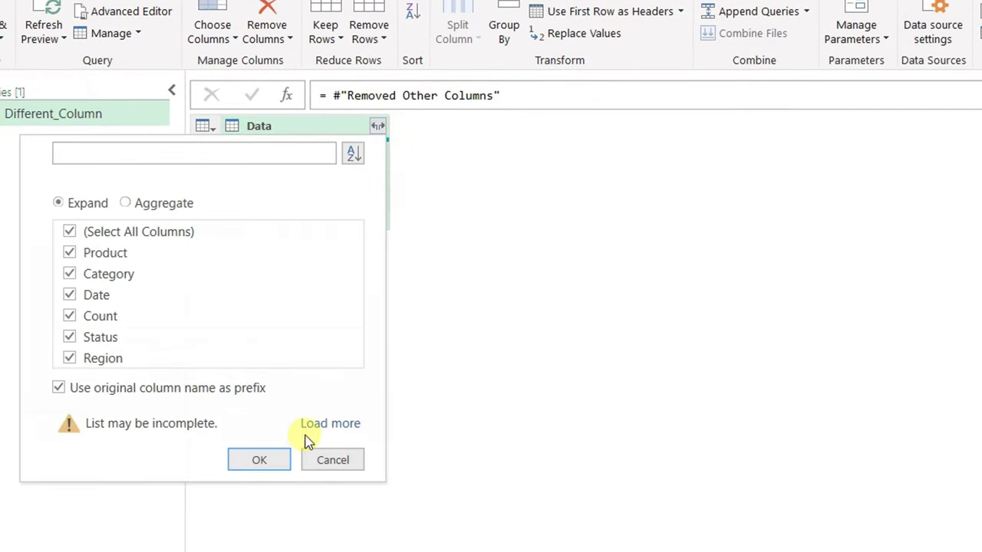
pyautogui.click(130, 389)
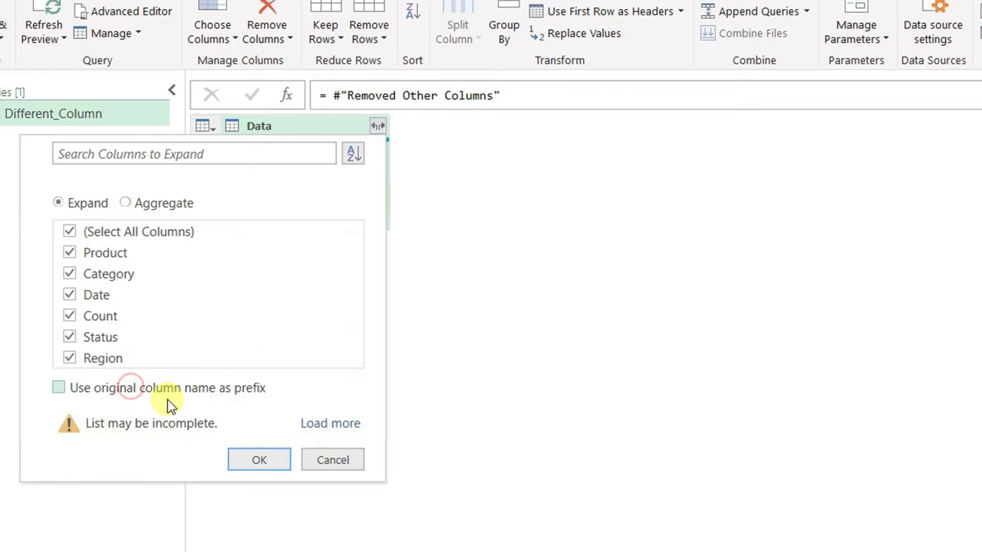
pyautogui.click(258, 460)
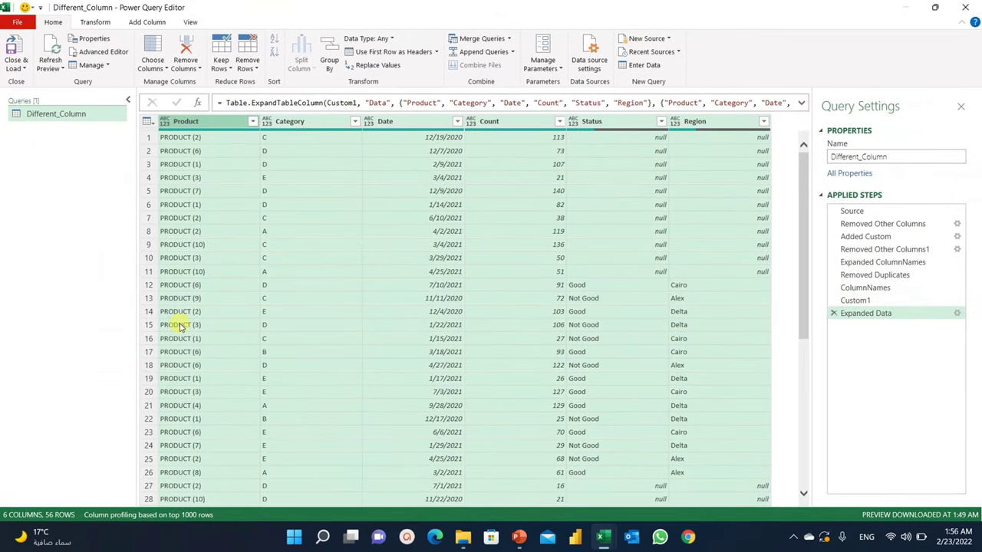
# Step: Inspect the Table.ExpandTableColumn arguments: Custom1, Data, and the two fixed column-name lists
pyautogui.click(801, 102)
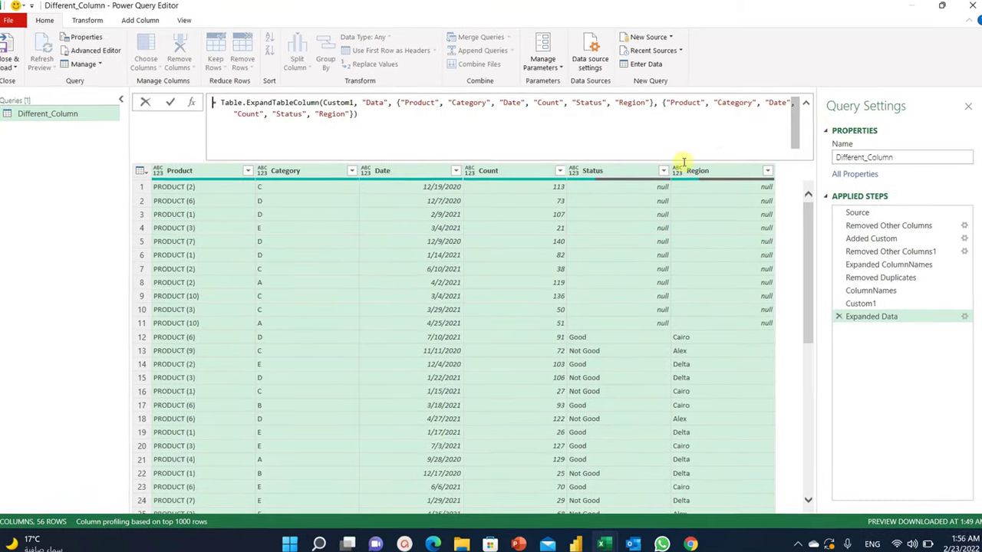
pyautogui.click(181, 100)
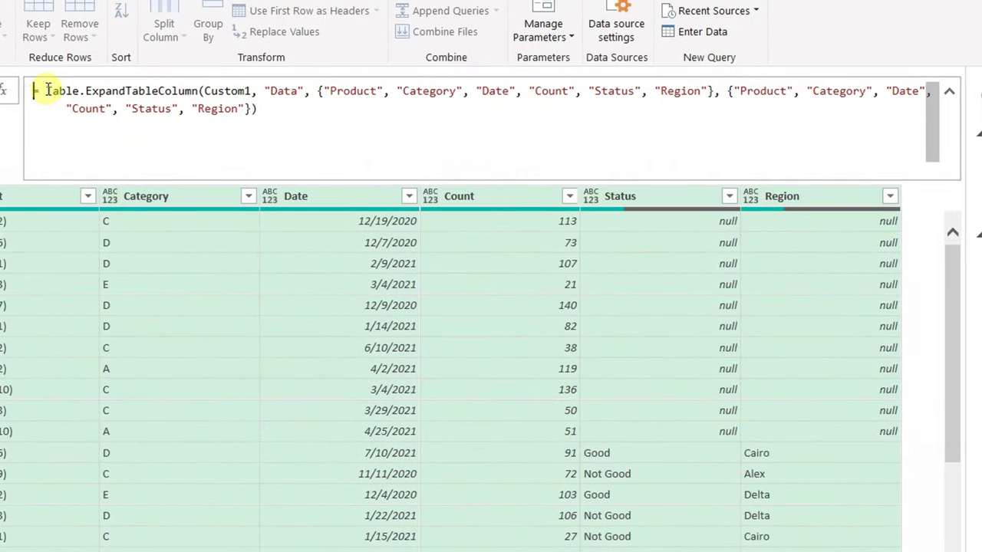
pyautogui.moveTo(46, 91); pyautogui.dragTo(201, 90)
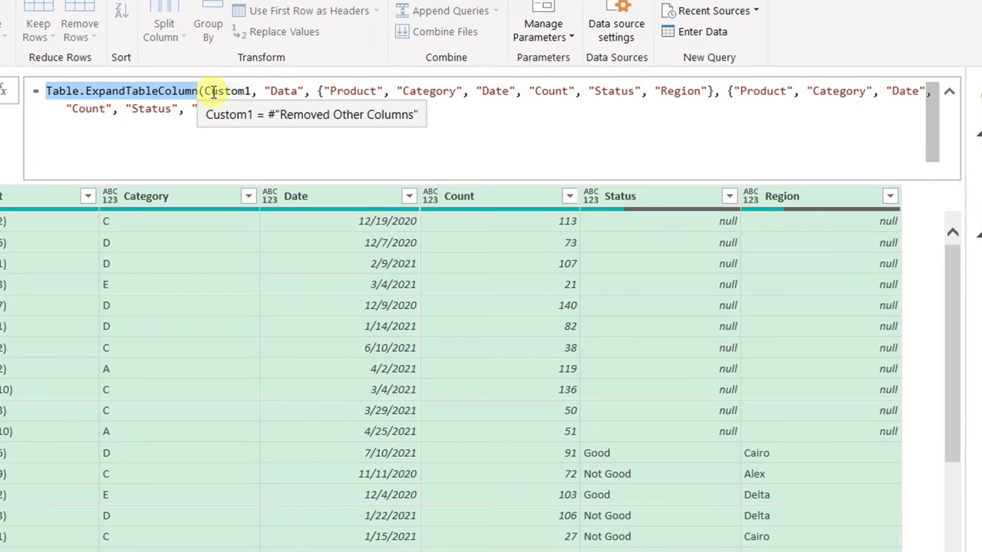
pyautogui.click(221, 89)
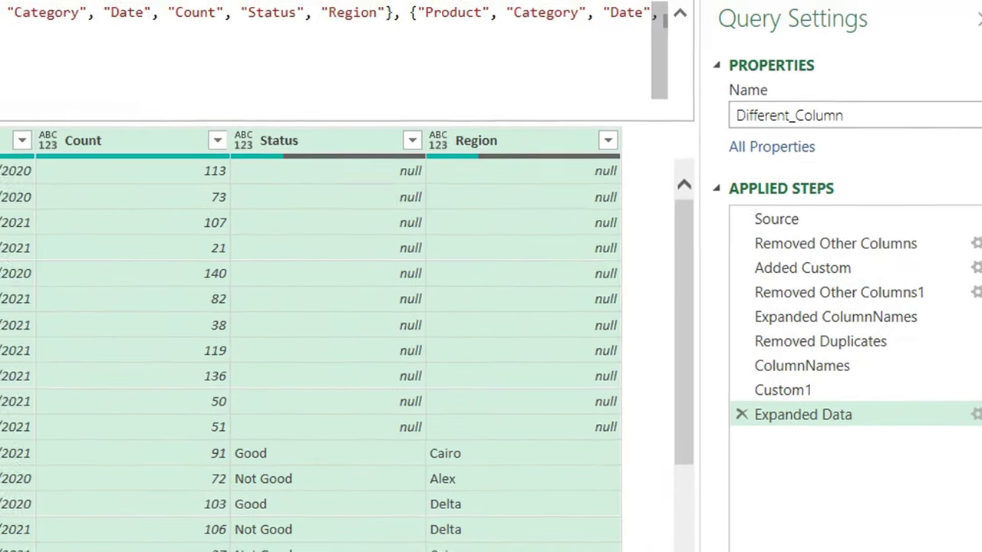
pyautogui.doubleClick(165, 80)
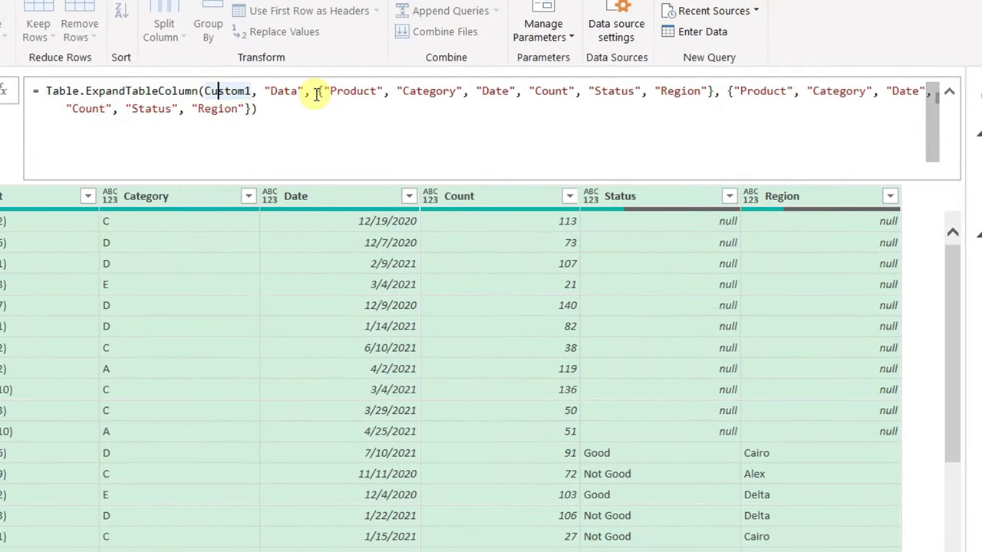
pyautogui.click(273, 90)
pyautogui.moveTo(274, 90); pyautogui.dragTo(305, 91)
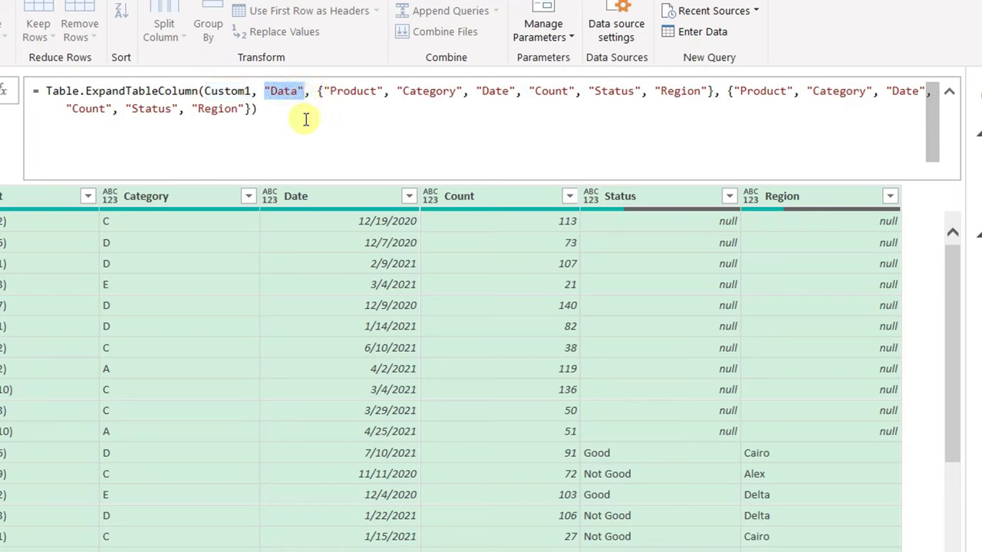
pyautogui.moveTo(204, 90); pyautogui.dragTo(254, 91)
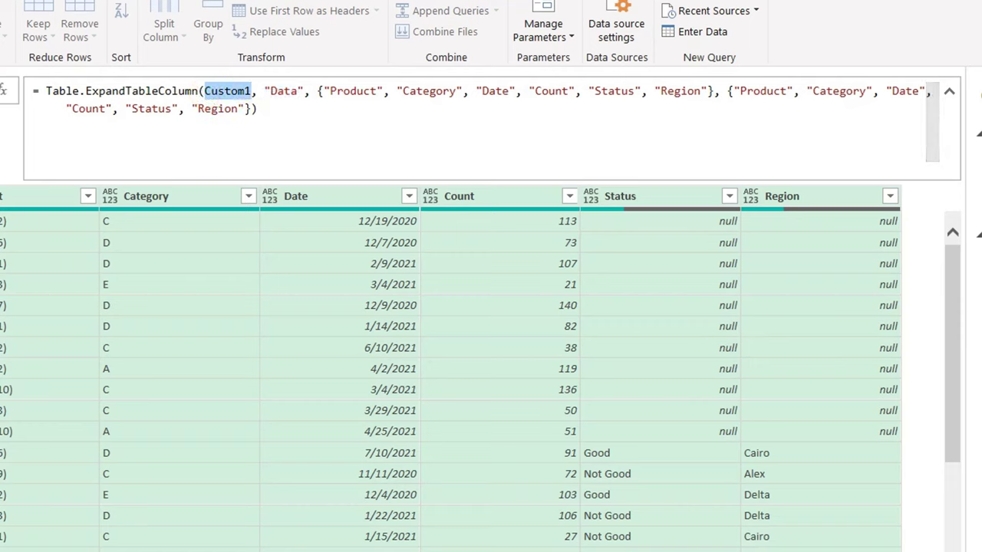
pyautogui.click(267, 91)
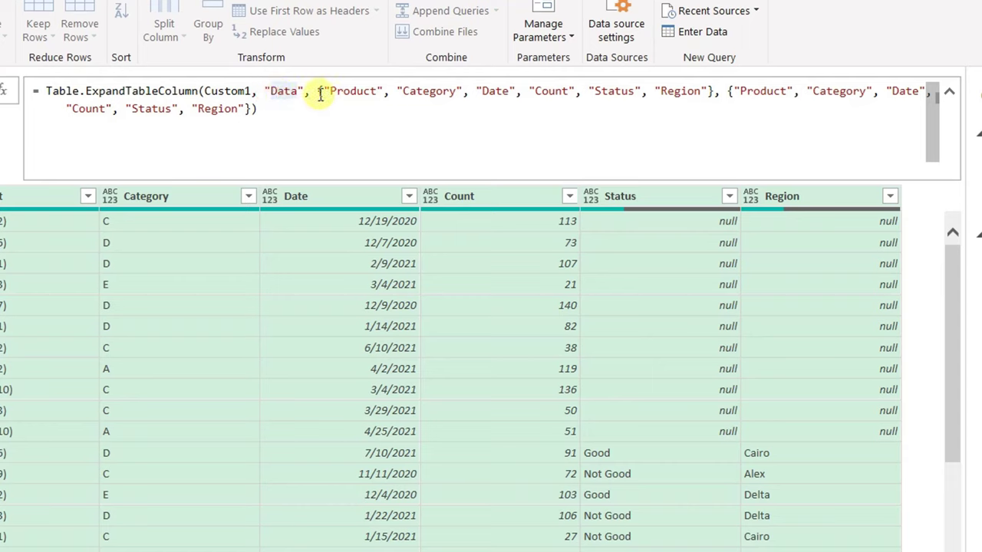
pyautogui.moveTo(318, 91)
pyautogui.mouseDown()
pyautogui.moveTo(317, 113)
pyautogui.moveTo(254, 109)
pyautogui.mouseUp()
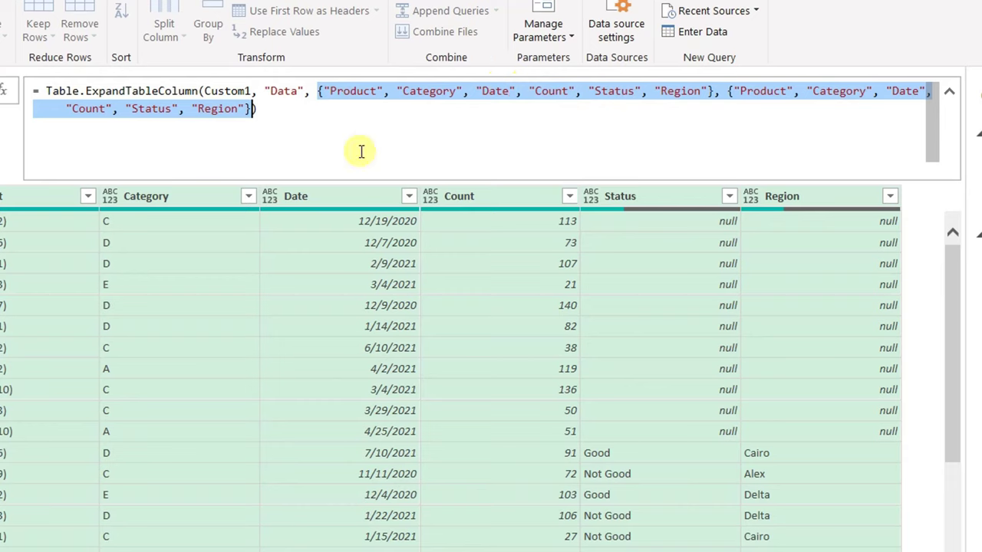
# Step: Replace the hard-coded column lists in Table.ExpandTableColumn with ColumnNames so Quantity is expanded
pyautogui.press('Delete')
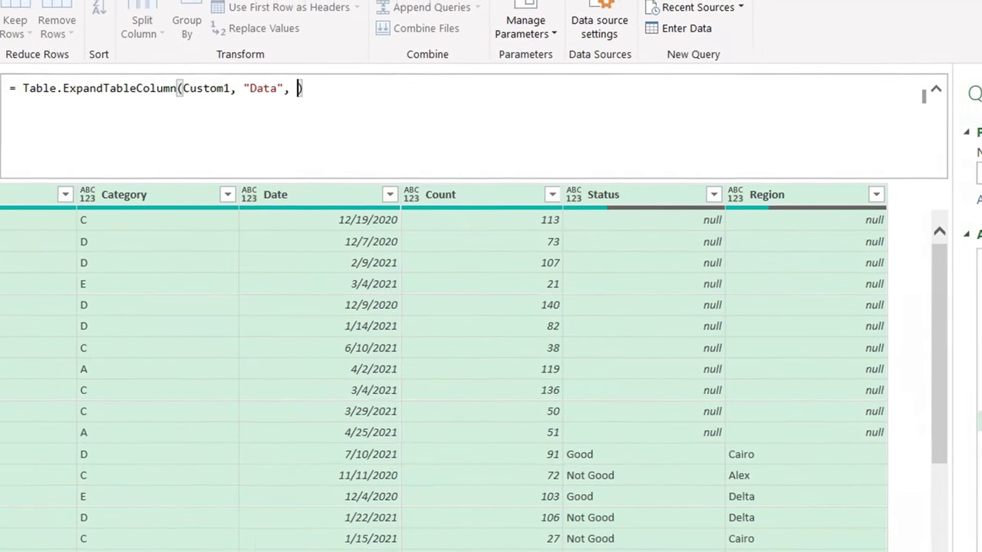
pyautogui.write('C')
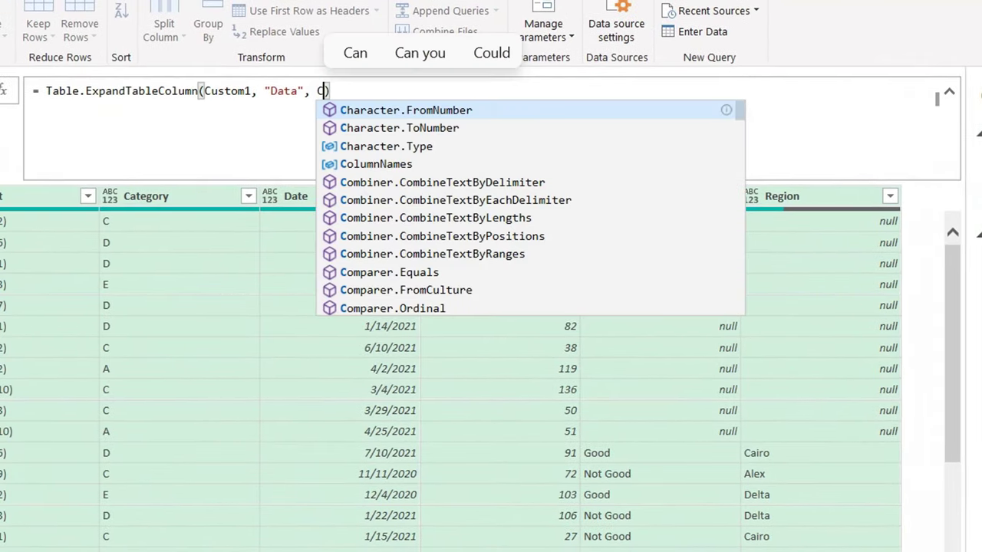
pyautogui.write('o')
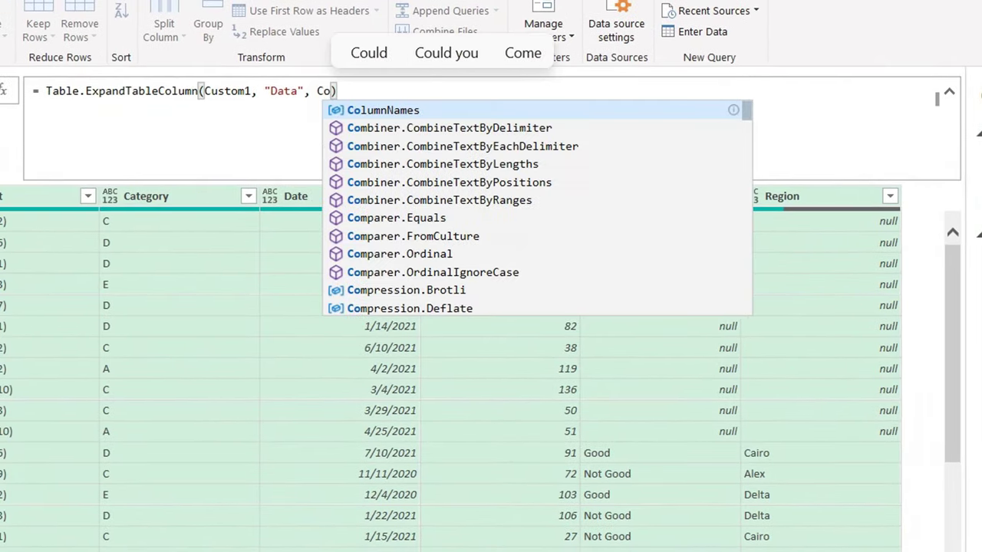
pyautogui.write('lu')
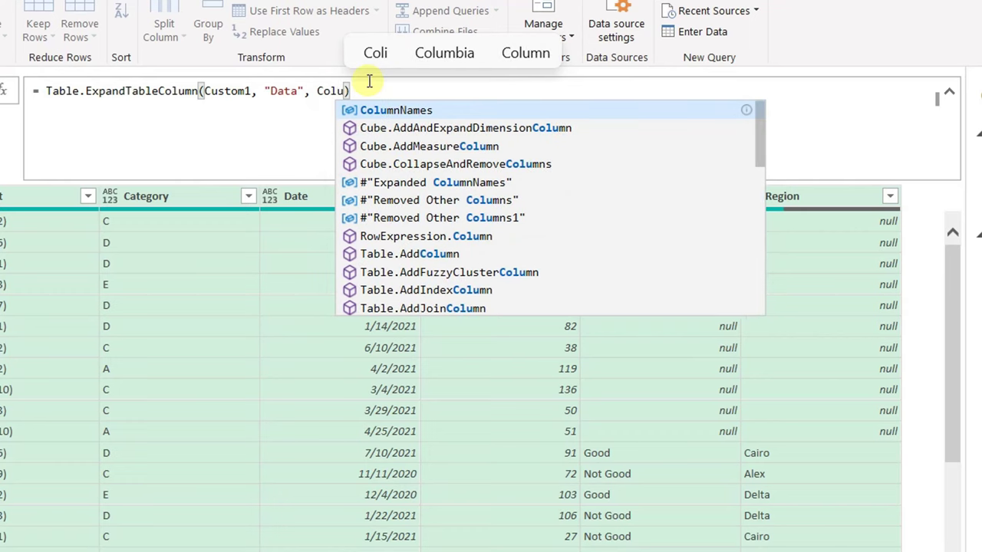
pyautogui.click(381, 113)
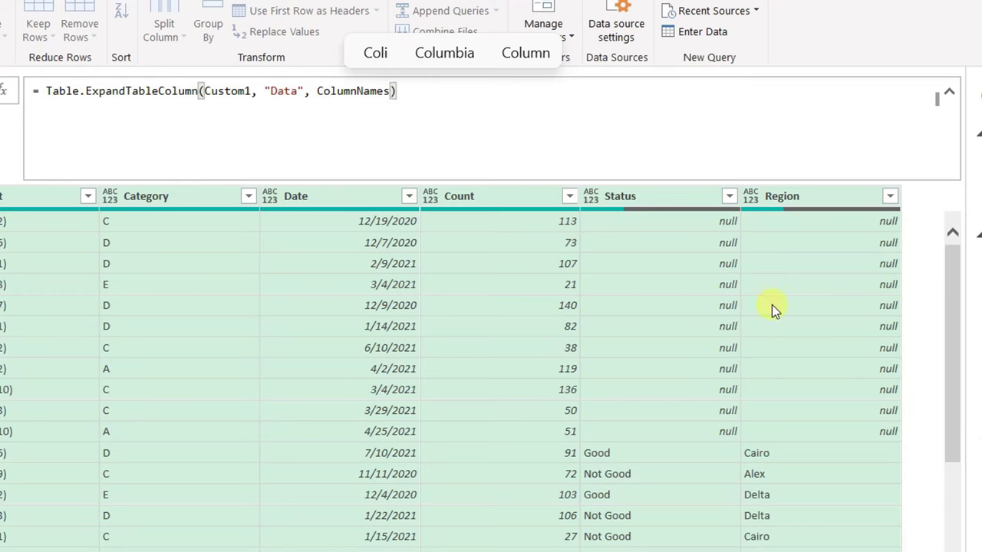
pyautogui.press('Return')
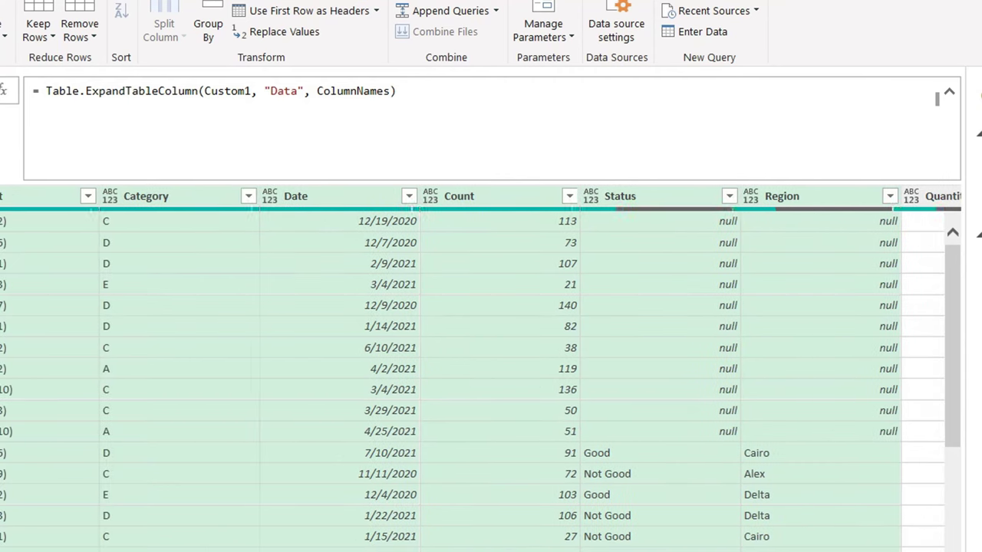
pyautogui.click(950, 97)
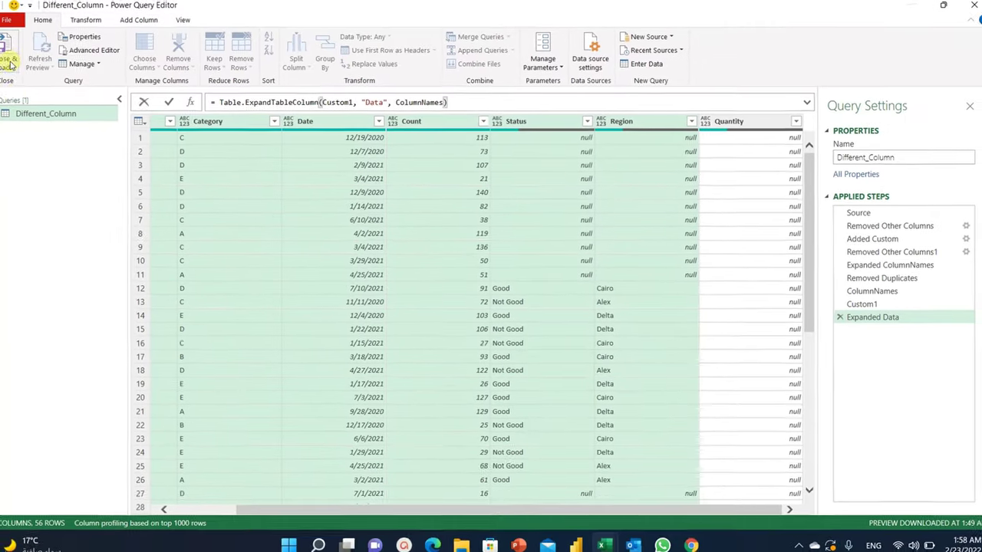
# Step: Close & Load the combined query to the worksheet as a table
pyautogui.click(9, 66)
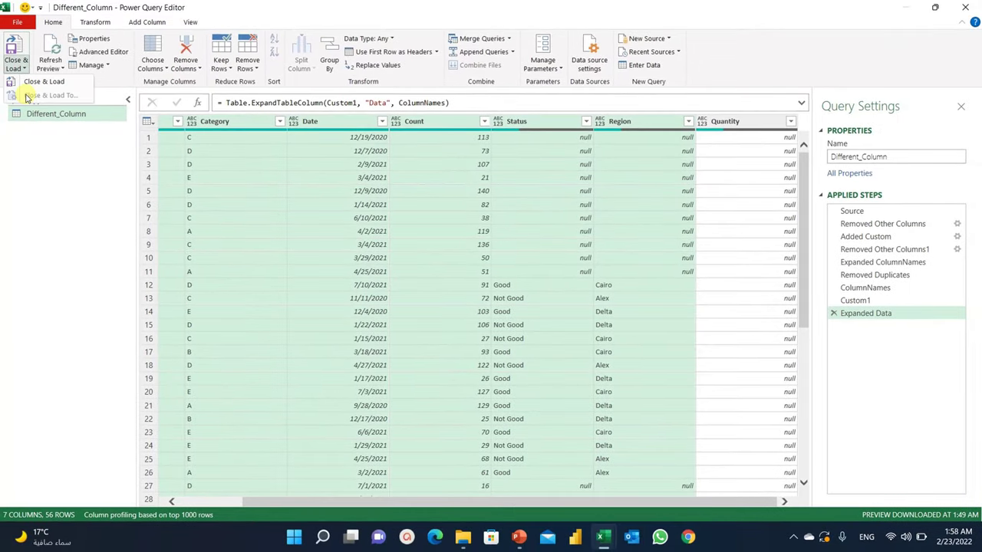
pyautogui.click(34, 83)
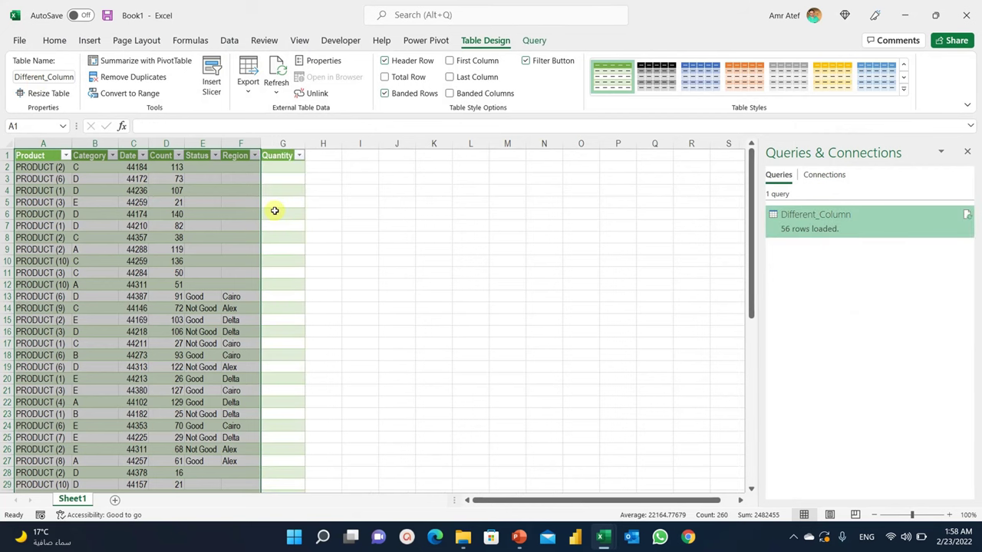
pyautogui.click(274, 209)
# Step: Check the Quantity values in G43:G57 of the 56-row table against MoreTables
pyautogui.scroll(-7, 274, 215)
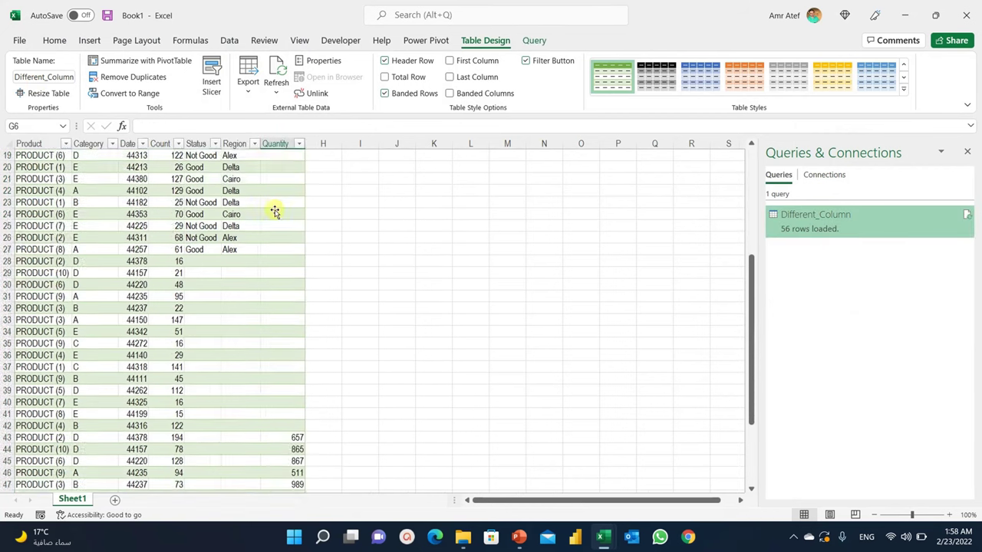
pyautogui.scroll(-4, 276, 231)
pyautogui.moveTo(283, 261); pyautogui.dragTo(283, 427)
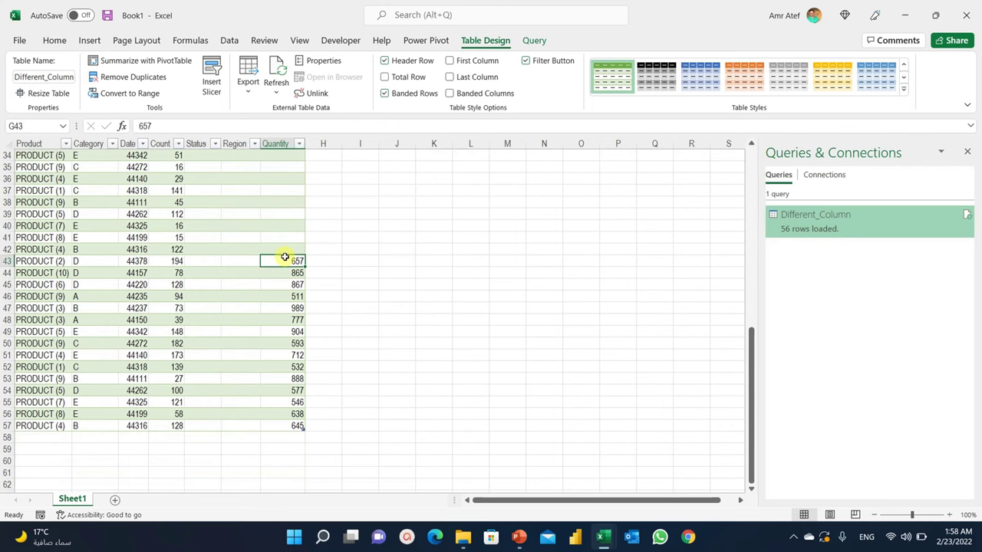
pyautogui.scroll(8, 194, 321)
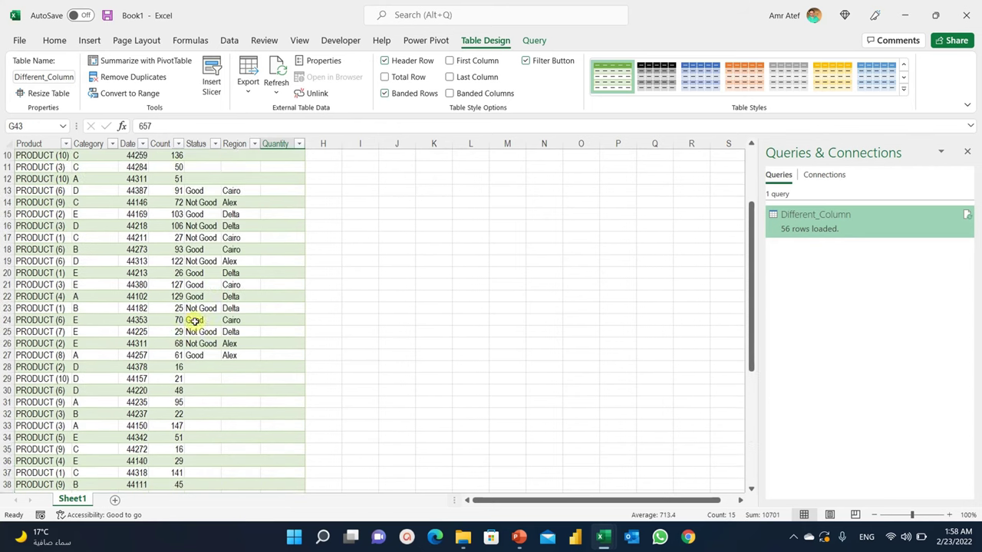
pyautogui.scroll(3, 193, 320)
pyautogui.click(175, 214)
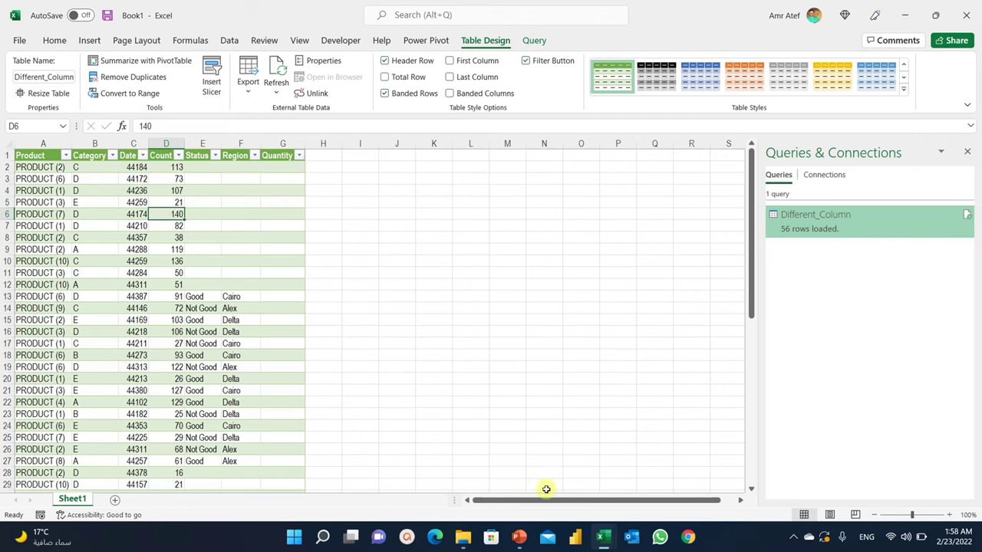
pyautogui.click(585, 485)
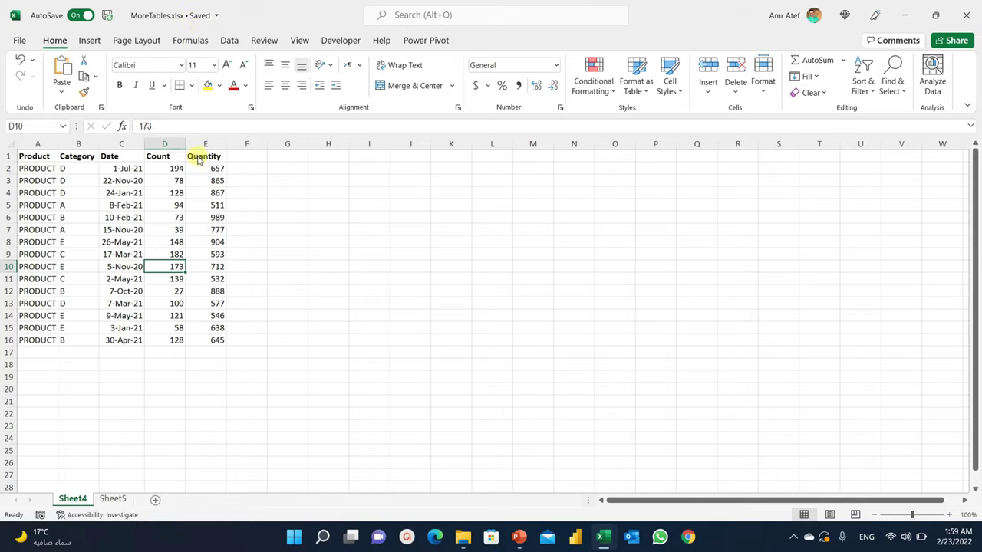
# Step: Inspect Sheet5's Value column, F1 to F16, in MoreTables
pyautogui.click(113, 500)
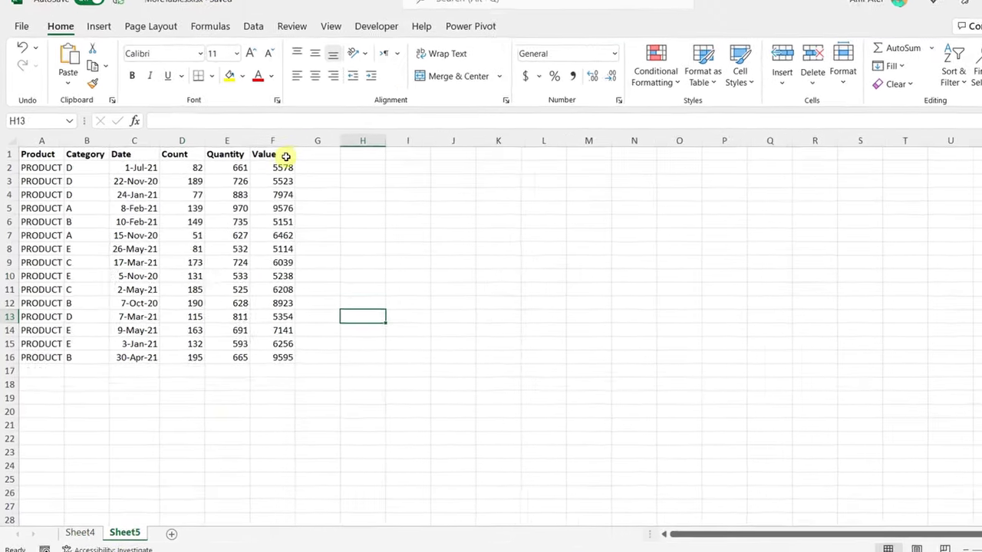
pyautogui.click(256, 158)
pyautogui.moveTo(384, 149); pyautogui.dragTo(358, 421)
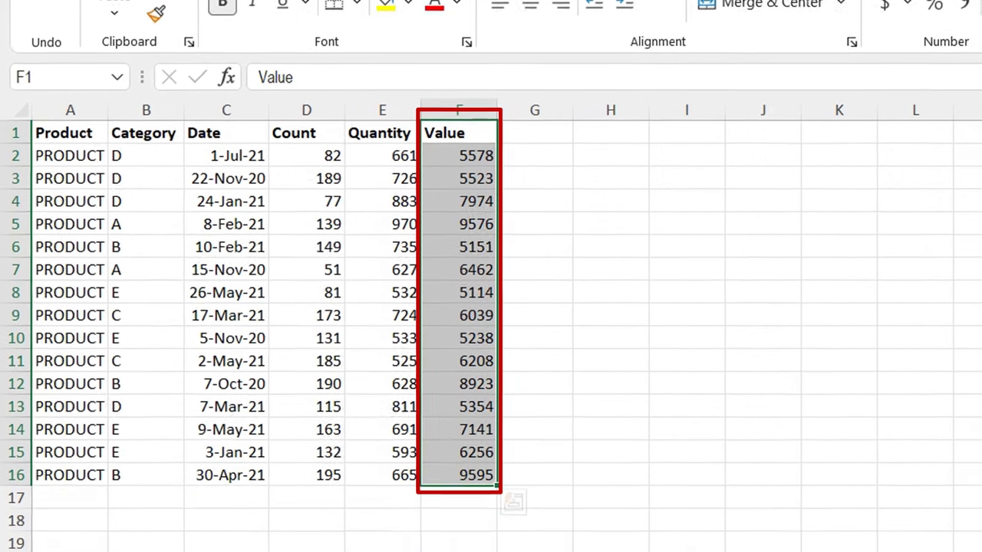
# Step: Copy Sheet5 to the end of Different_Column_Tables.xlsx
pyautogui.rightClick(156, 540)
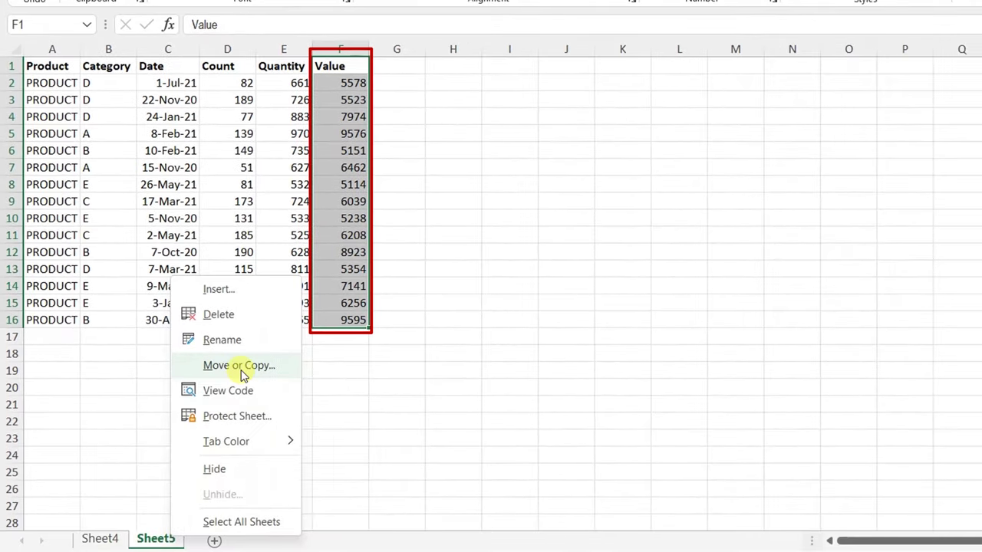
pyautogui.click(240, 374)
pyautogui.click(116, 467)
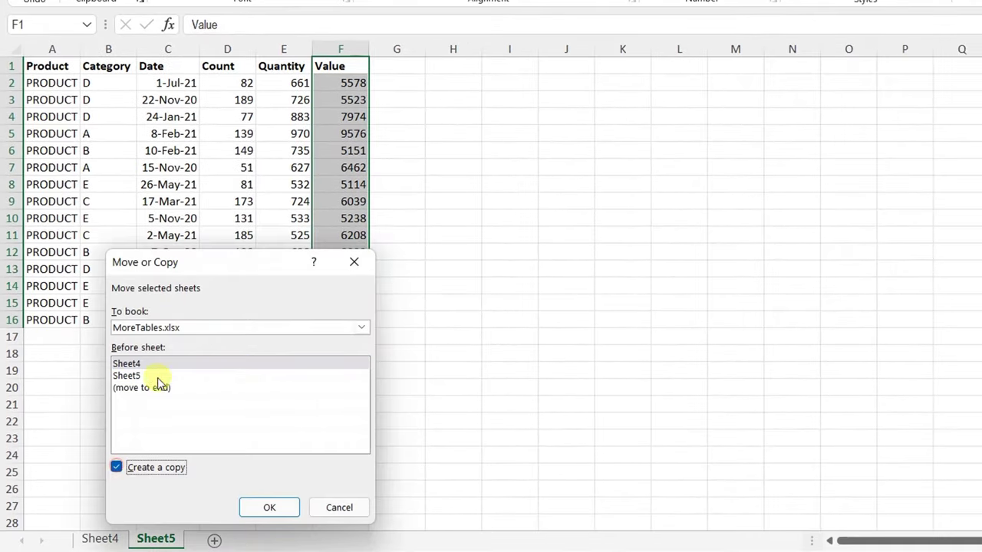
pyautogui.click(165, 330)
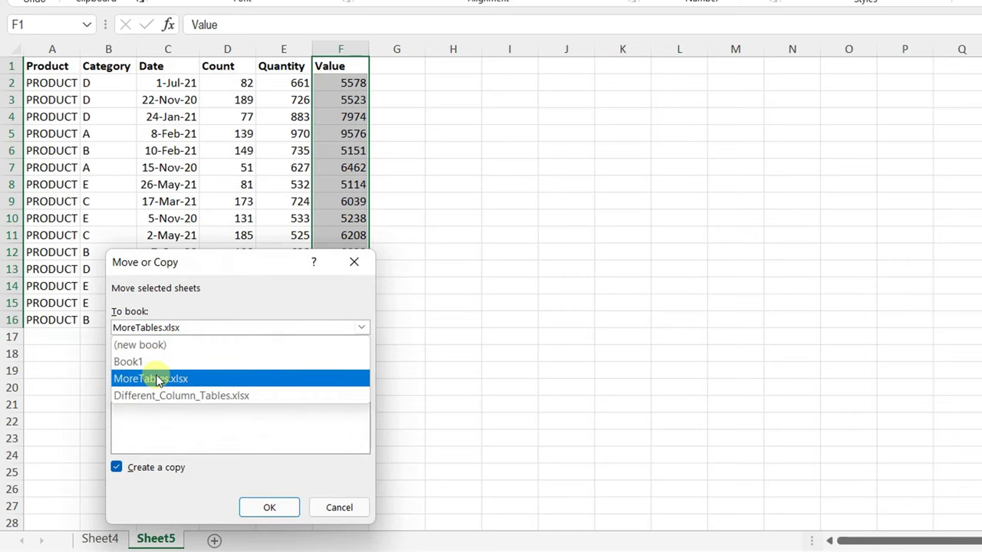
pyautogui.click(158, 396)
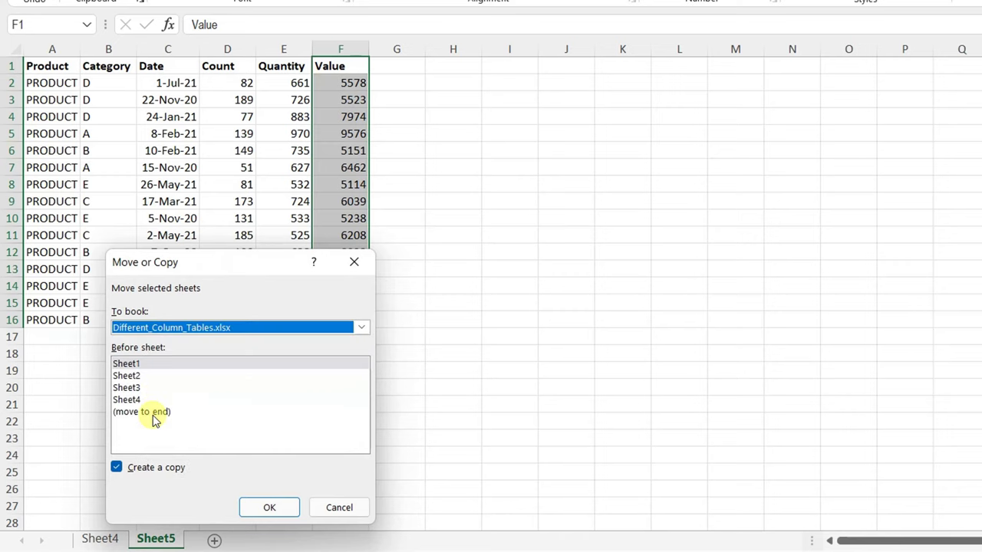
pyautogui.click(152, 415)
pyautogui.click(281, 510)
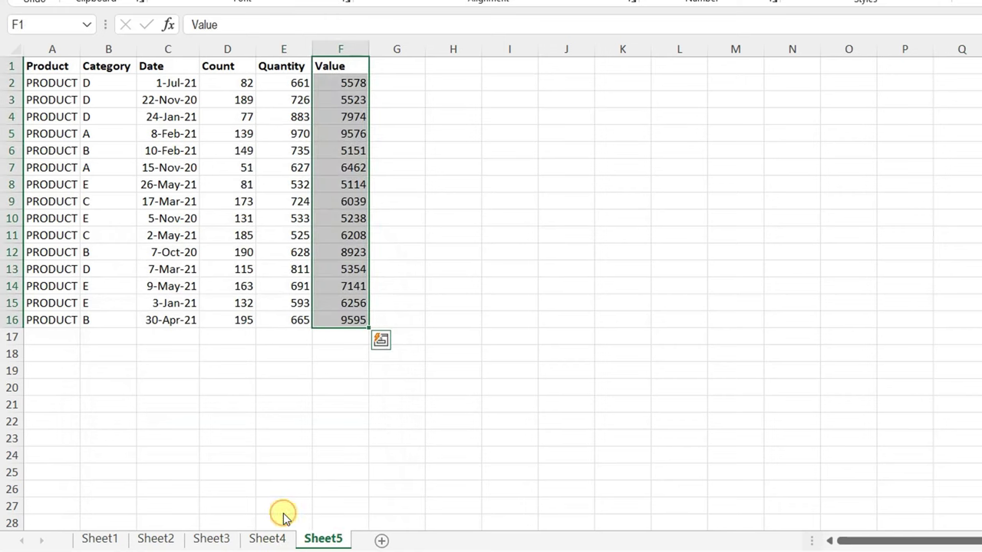
pyautogui.click(272, 491)
pyautogui.click(272, 491)
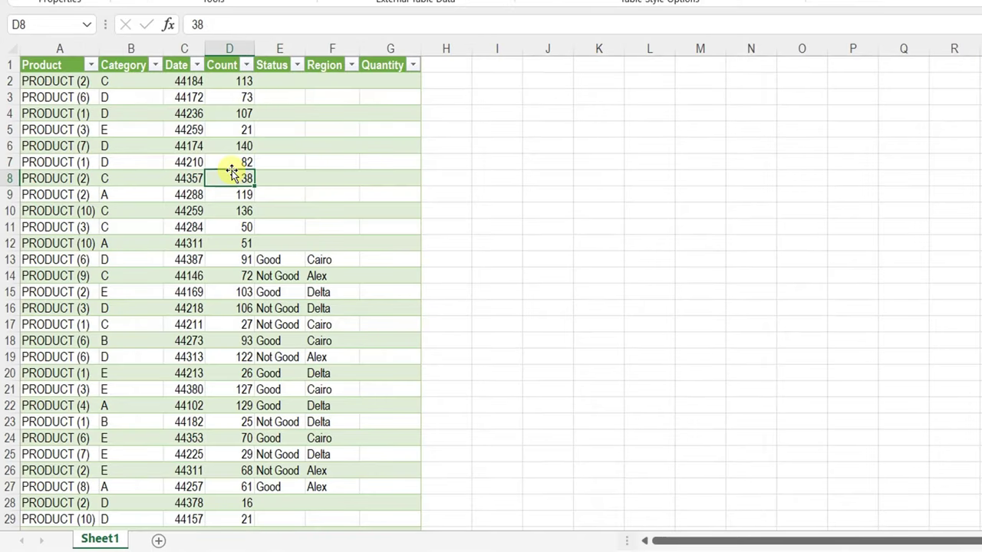
# Step: Refresh the loaded Different_Column table and widen column H
pyautogui.rightClick(230, 178)
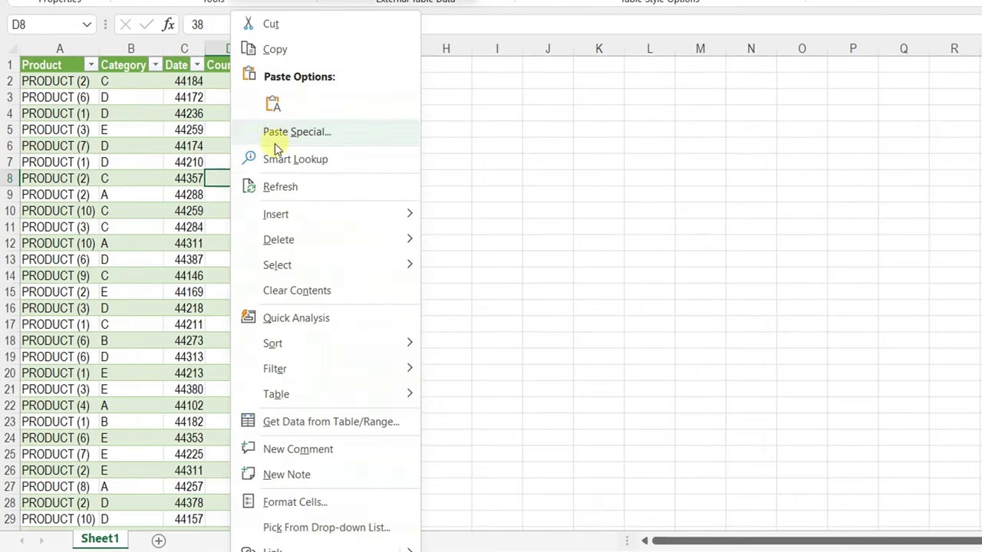
pyautogui.click(285, 190)
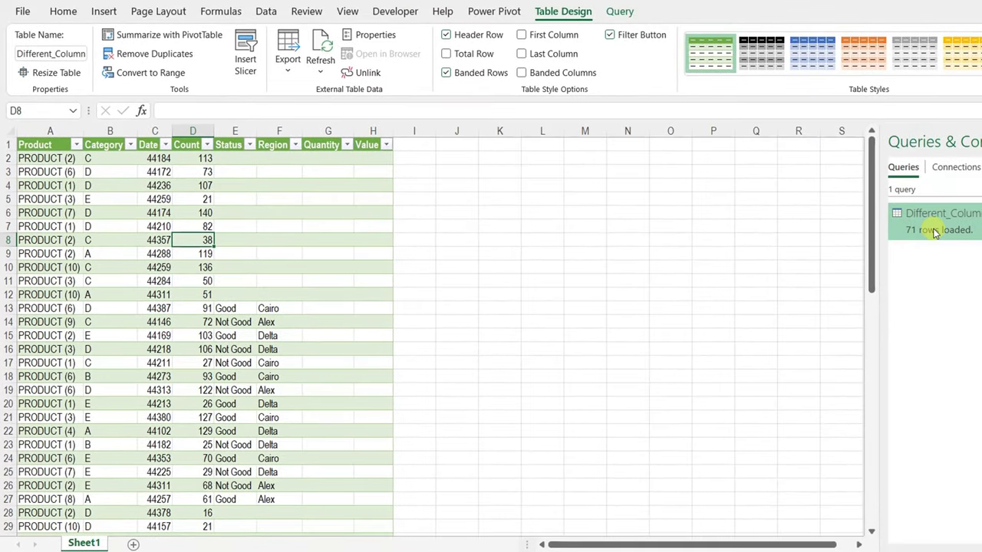
pyautogui.moveTo(390, 129); pyautogui.dragTo(402, 130)
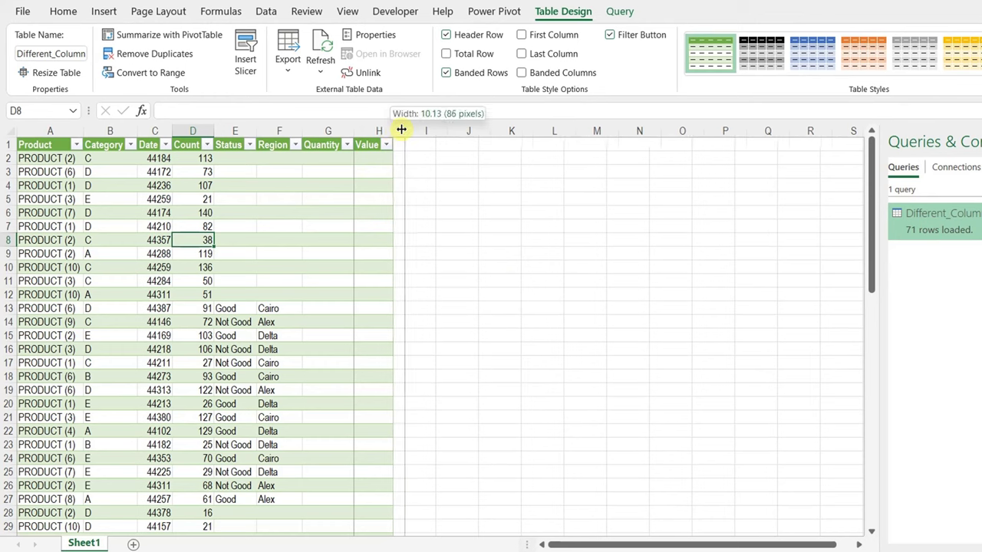
# Step: Check the new Value entries in H58:H72 of the 71-row table
pyautogui.scroll(-6, 395, 175)
pyautogui.scroll(-7, 396, 175)
pyautogui.scroll(-3, 395, 175)
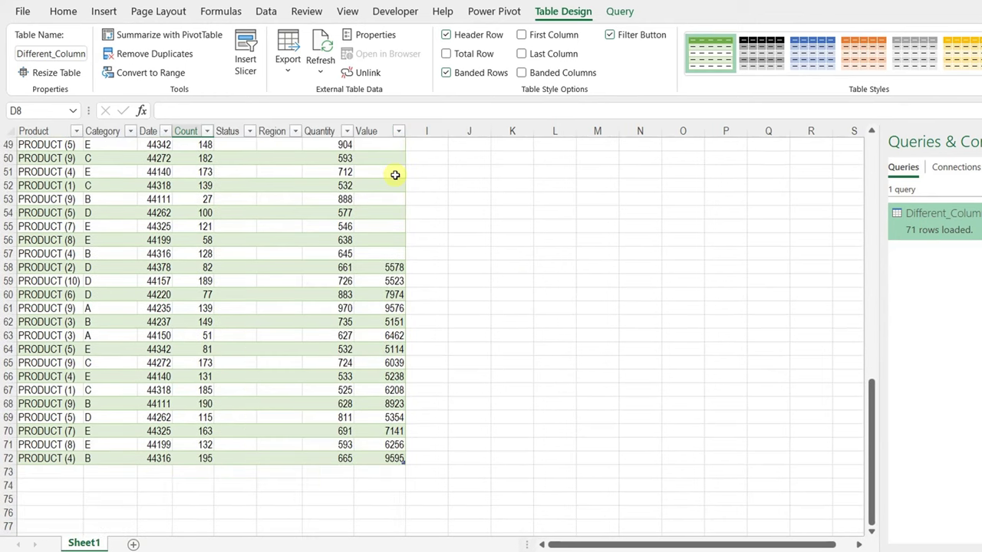
pyautogui.click(385, 270)
pyautogui.moveTo(385, 270); pyautogui.dragTo(384, 458)
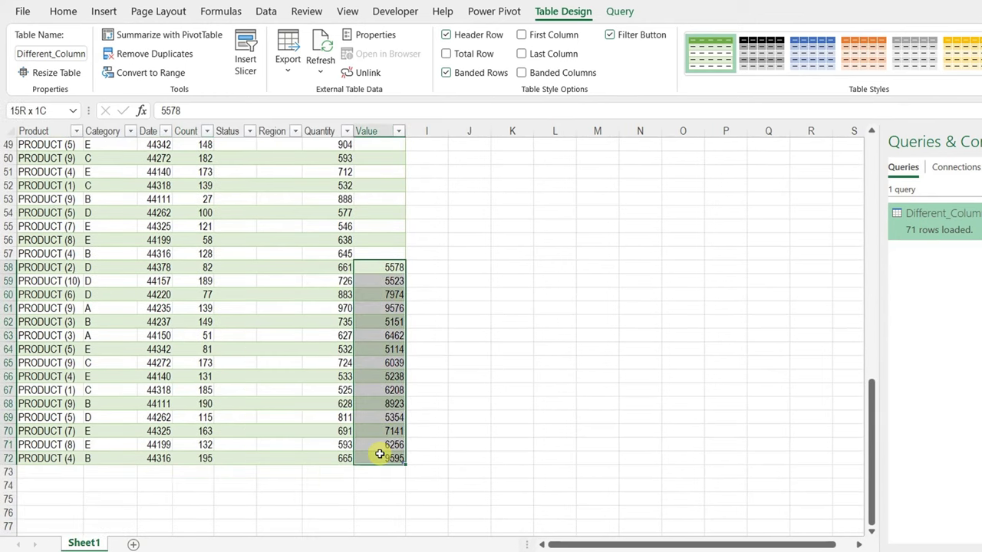
pyautogui.scroll(14, 373, 404)
pyautogui.scroll(2, 358, 263)
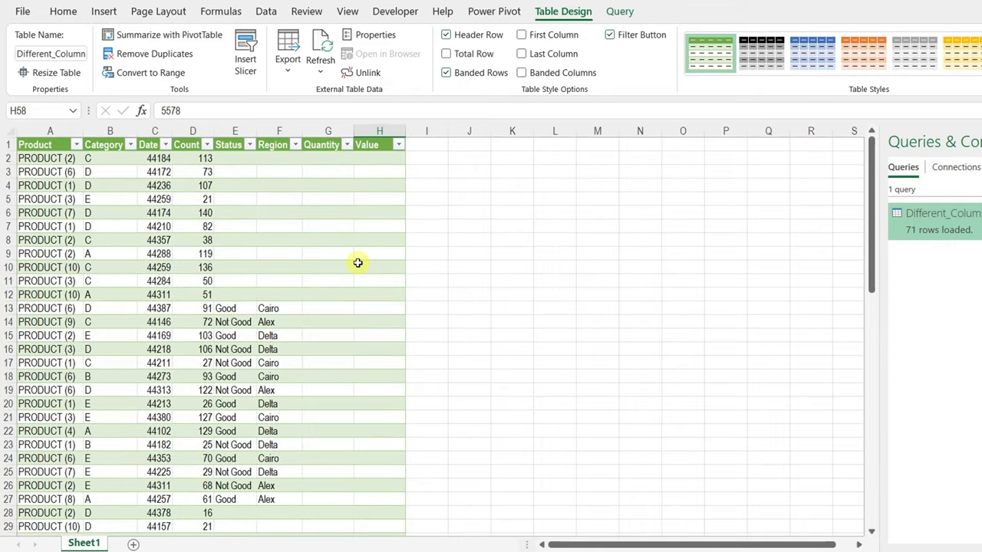
pyautogui.click(346, 199)
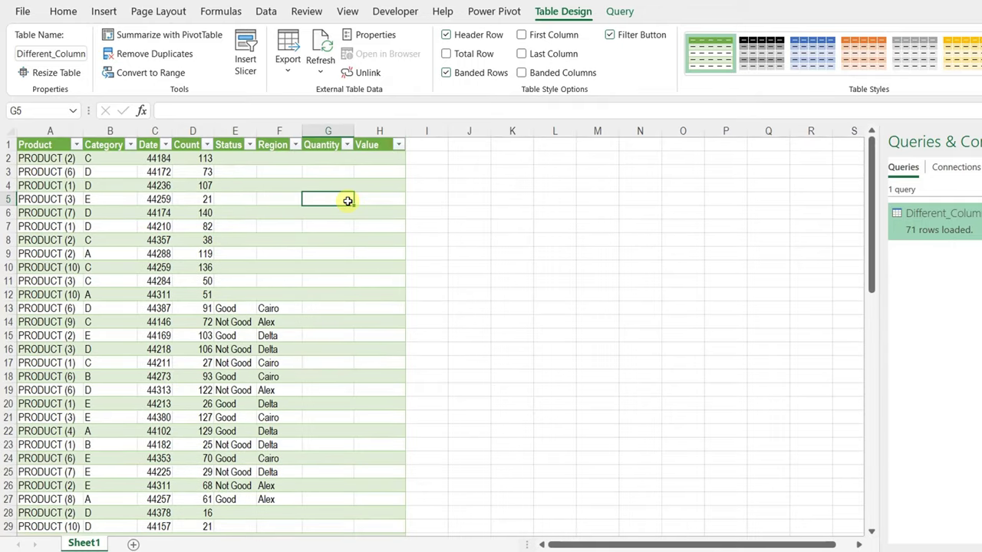